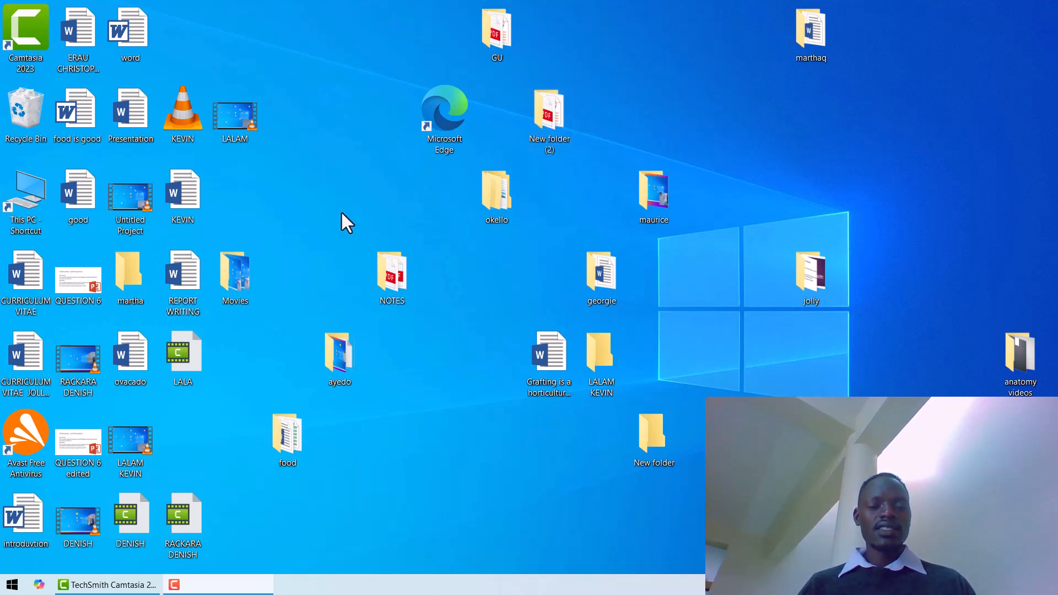
Open the REPORT WRITING document from the desktop and look through its pages.
double_click(173, 280)
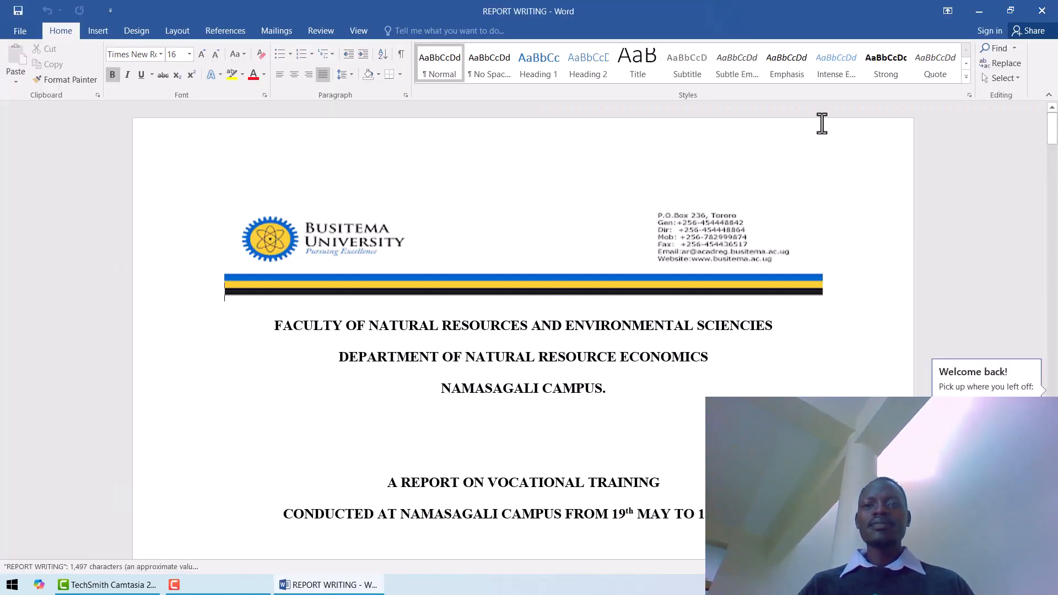
left_click_drag(1053, 135, 1057, 458)
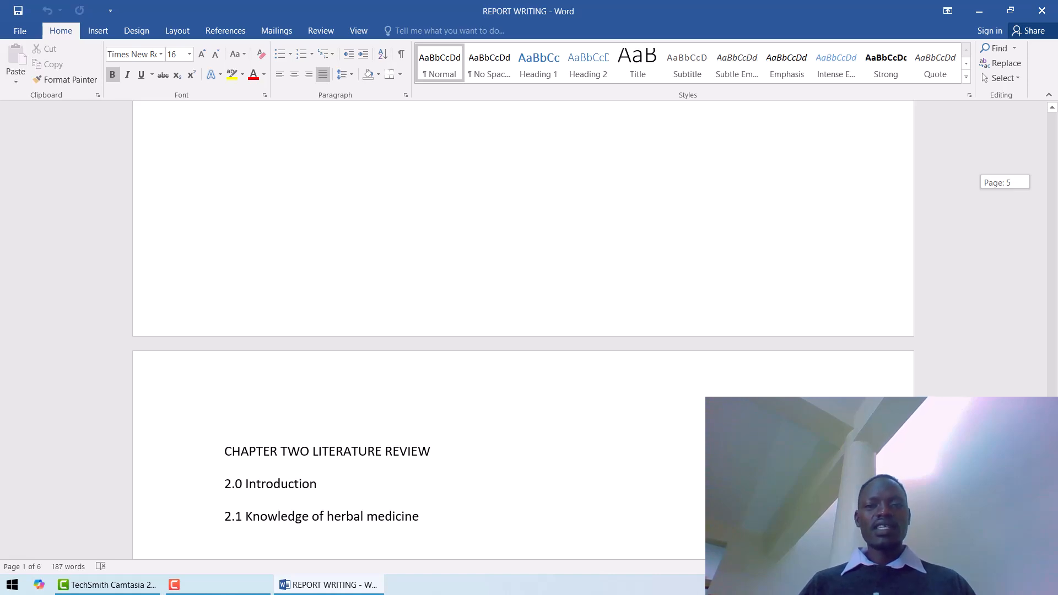
left_click_drag(1057, 458, 1057, 201)
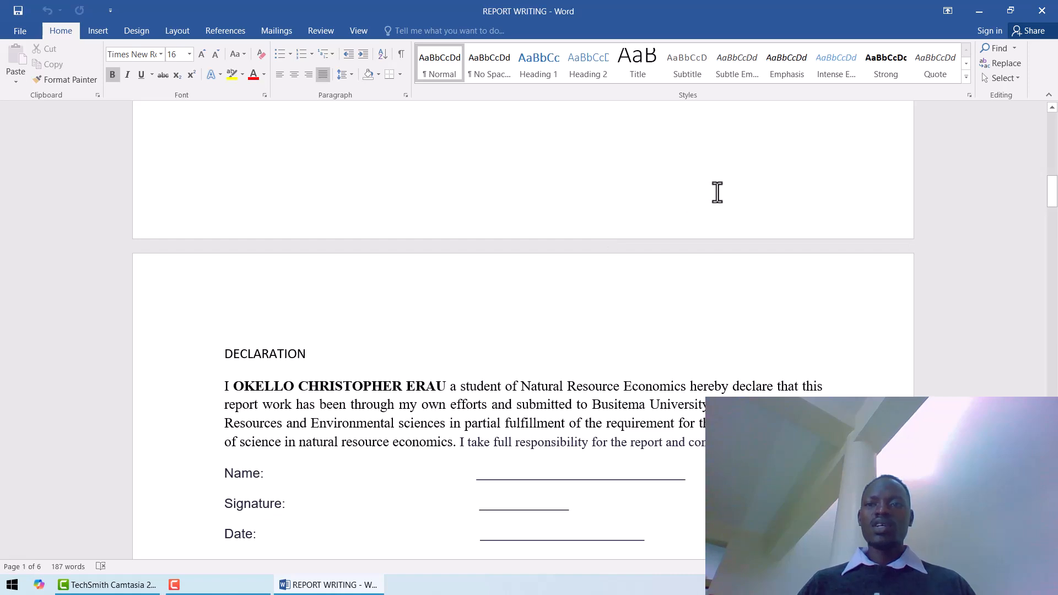
Insert a Next Page section break directly before the DECLARATION heading.
mouse_move(1053, 197)
left_mouse_down()
mouse_move(1052, 178)
mouse_move(1053, 202)
left_mouse_up()
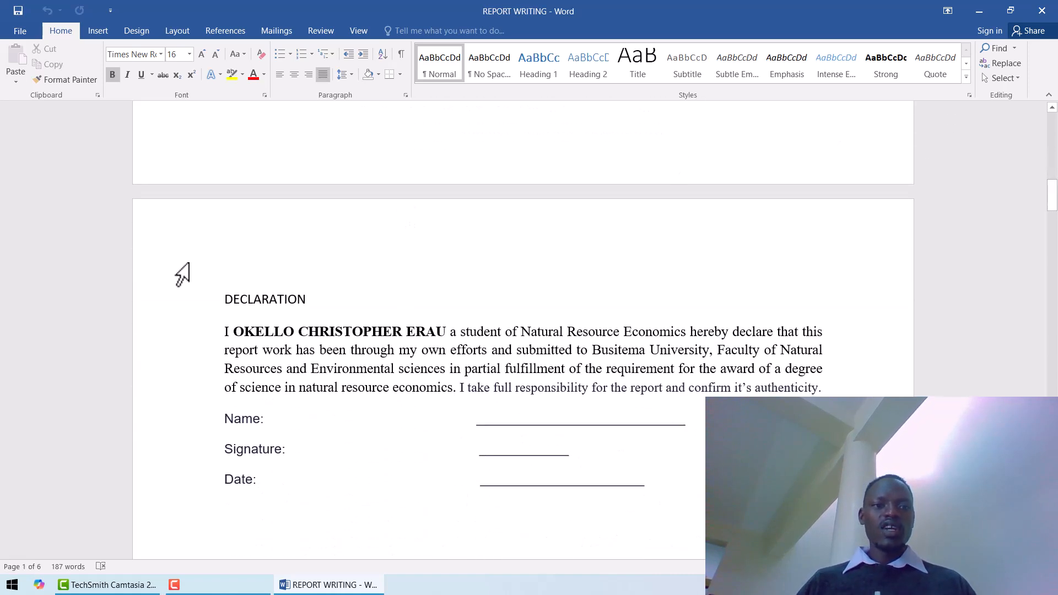
left_click(221, 300)
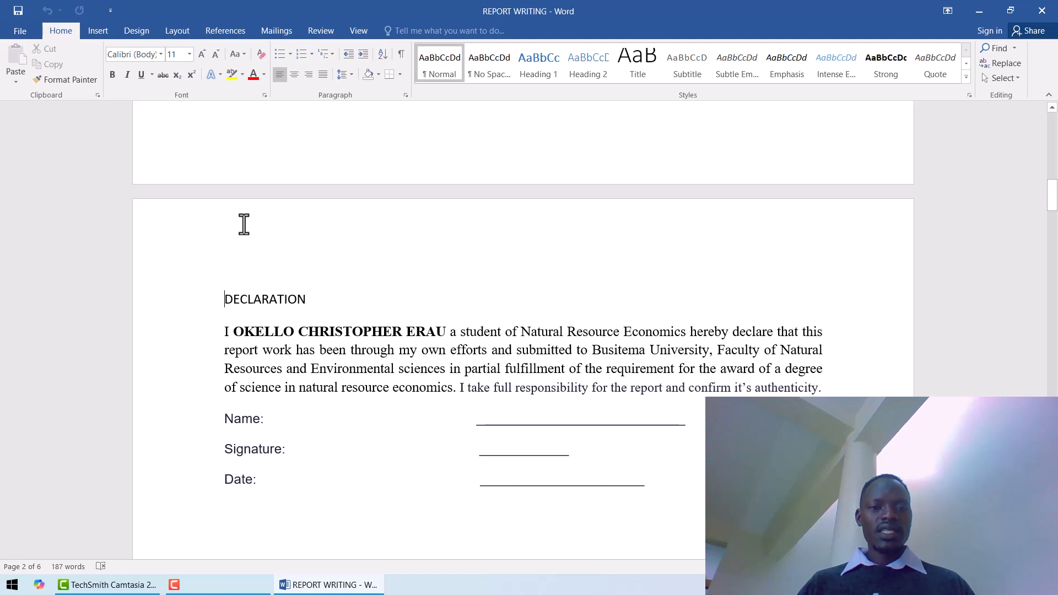
left_click(180, 30)
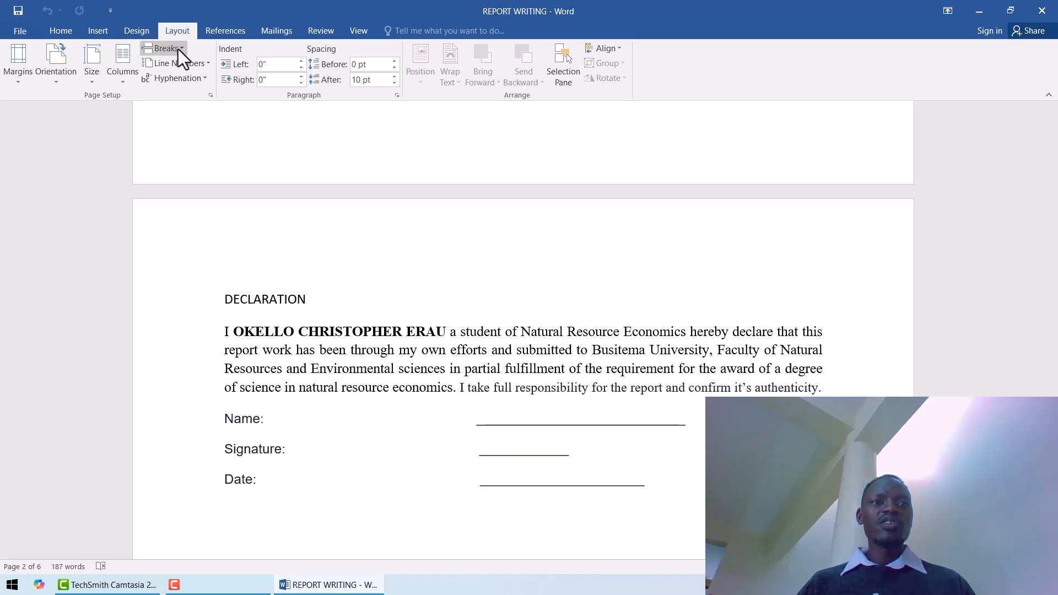
left_click(178, 48)
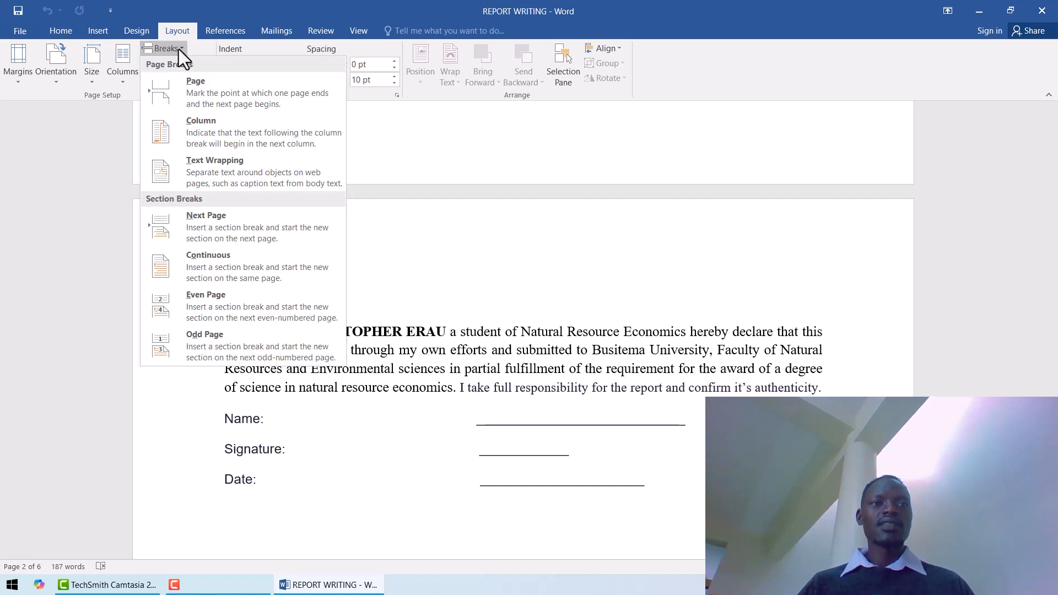
left_click(208, 223)
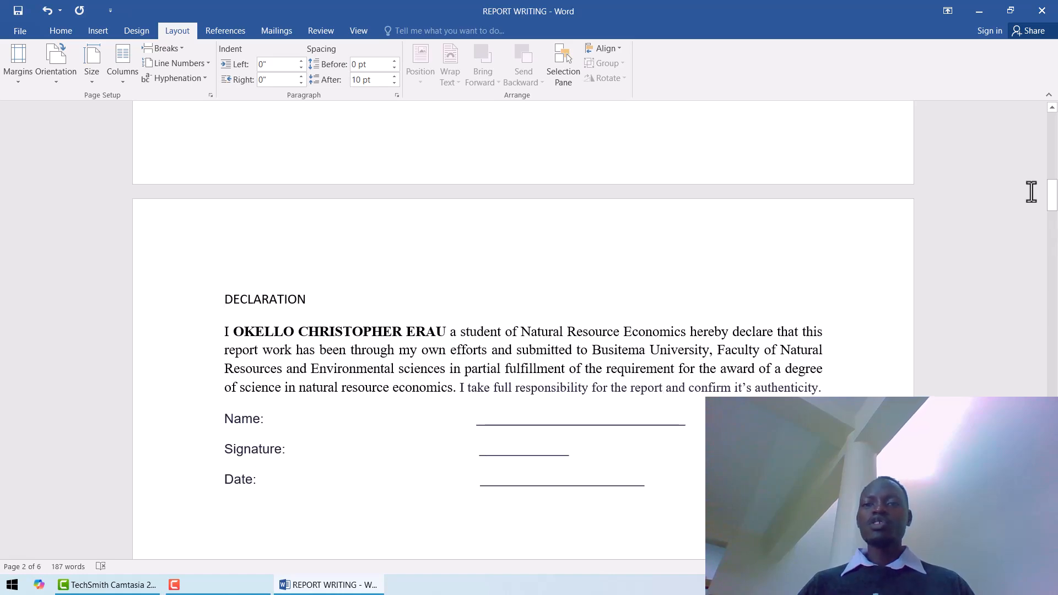
Insert a Next Page section break directly before the CHAPTER ONE heading.
left_click_drag(1052, 209, 1057, 402)
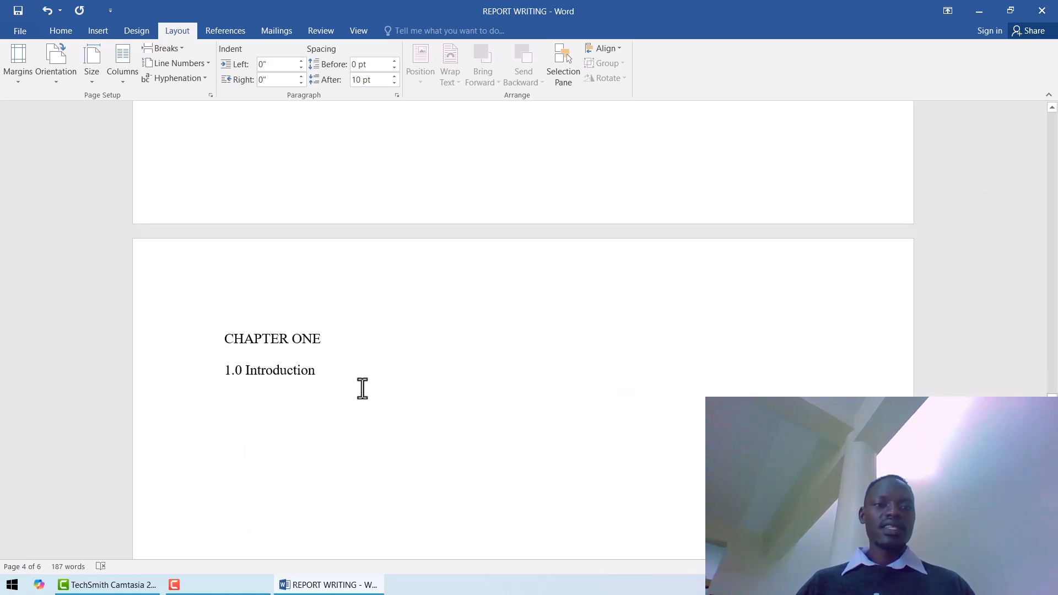
left_click(222, 338)
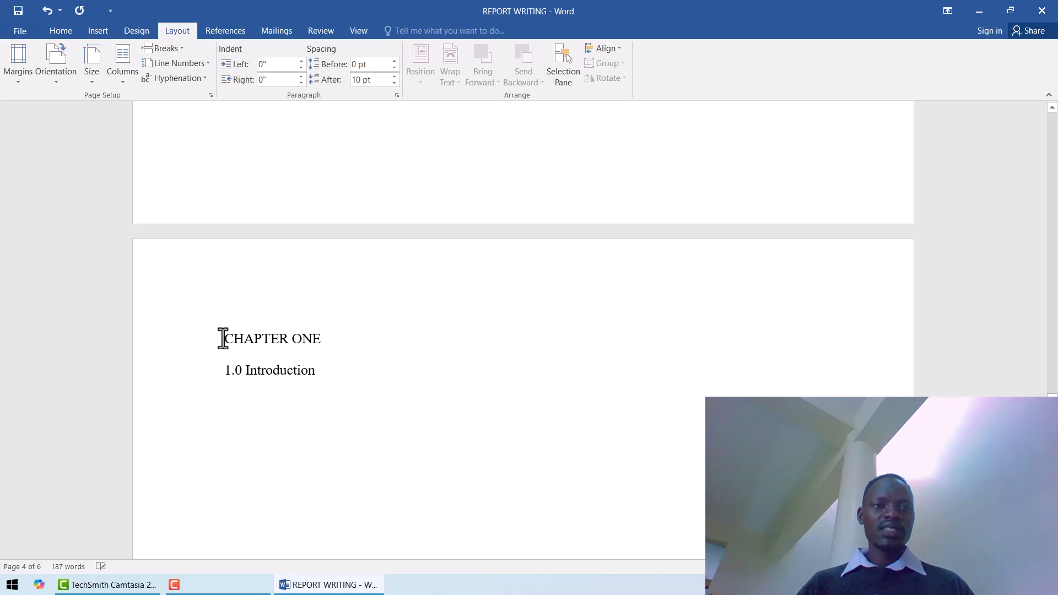
left_click(183, 51)
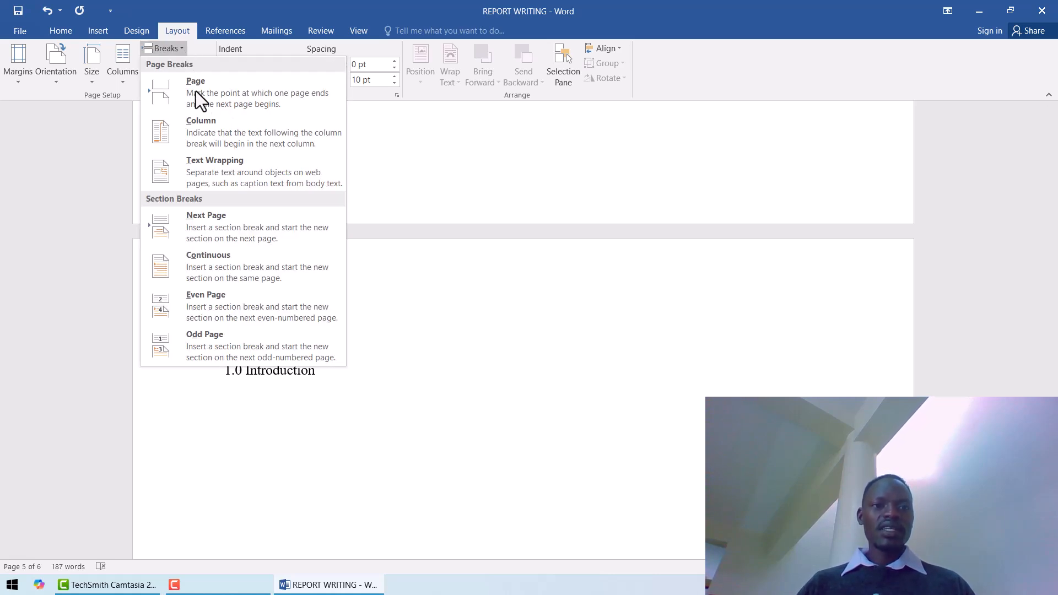
left_click(213, 219)
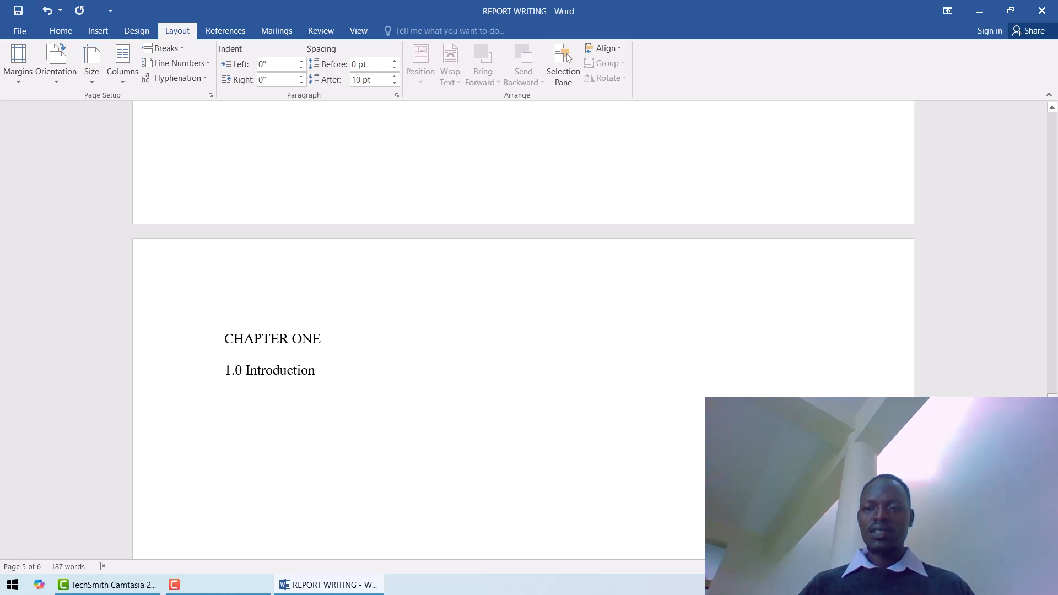
Add page numbers at the bottom of the pages in the Plain Number 3 style and leave footer editing.
left_click_drag(1053, 395, 1055, 255)
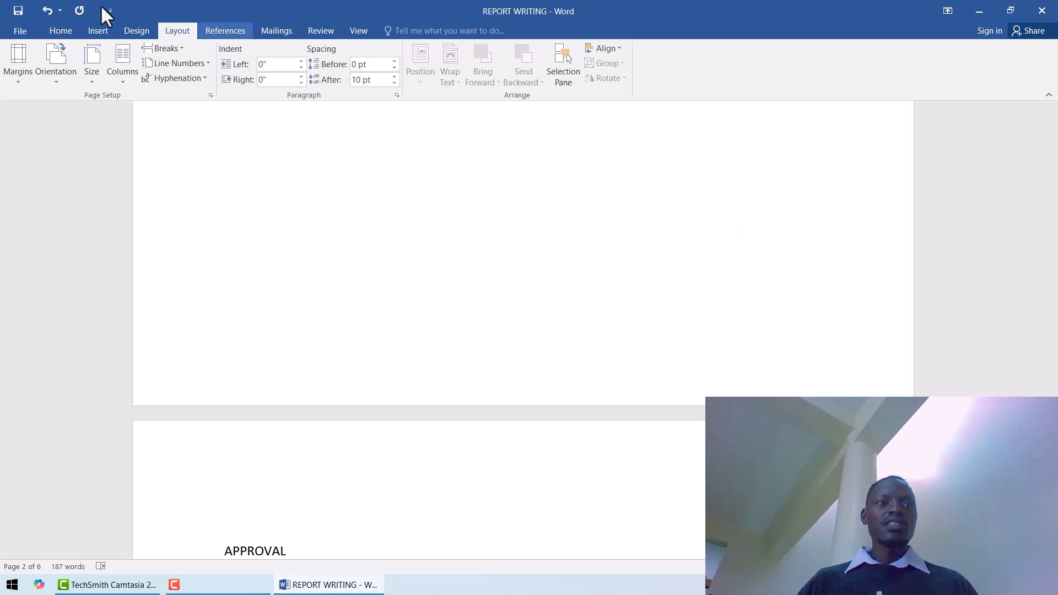
left_click(97, 30)
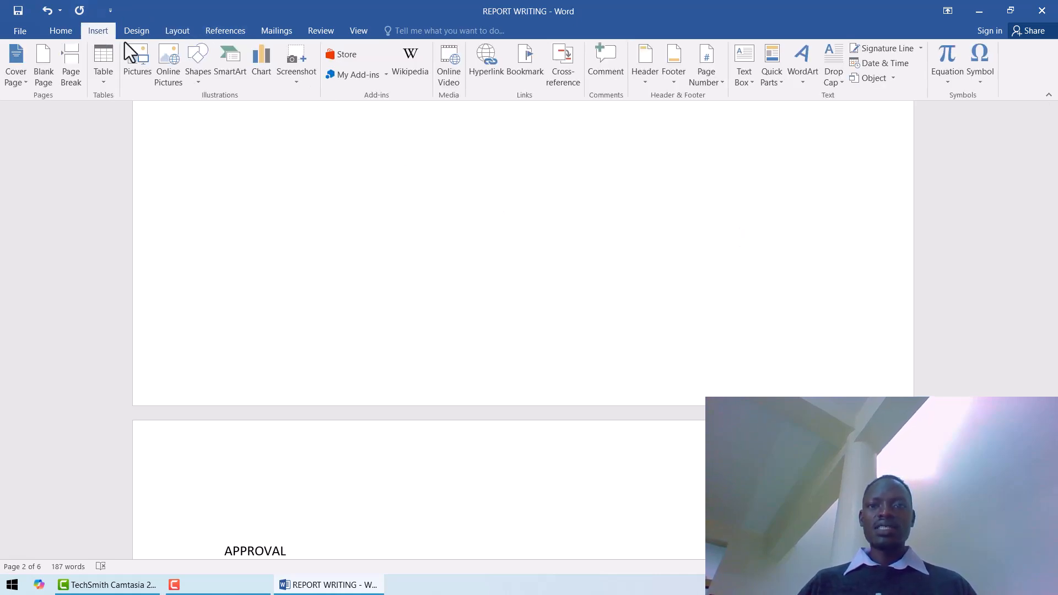
left_click(719, 81)
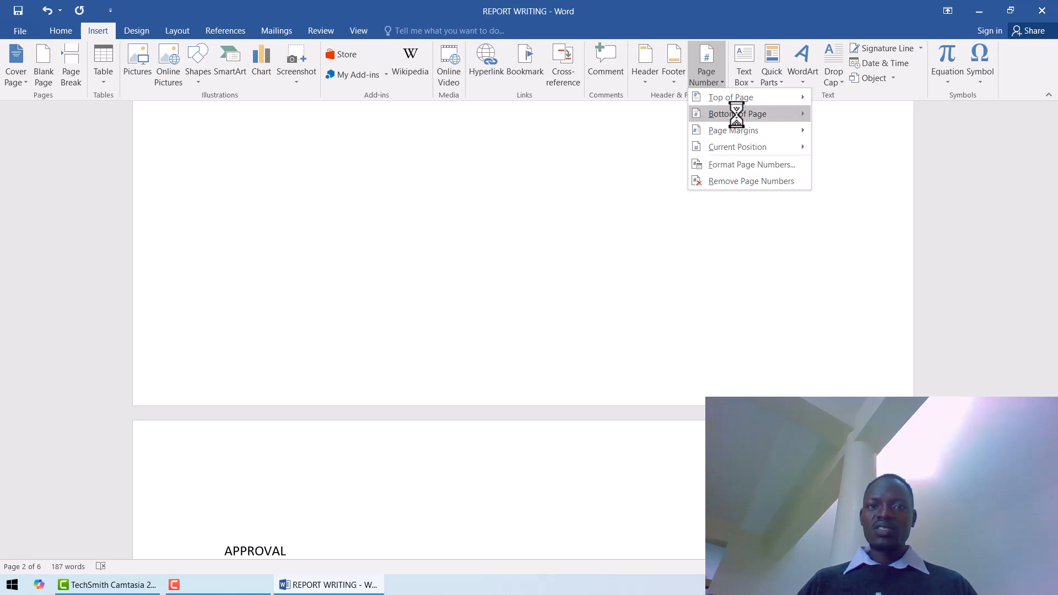
mouse_move(736, 114)
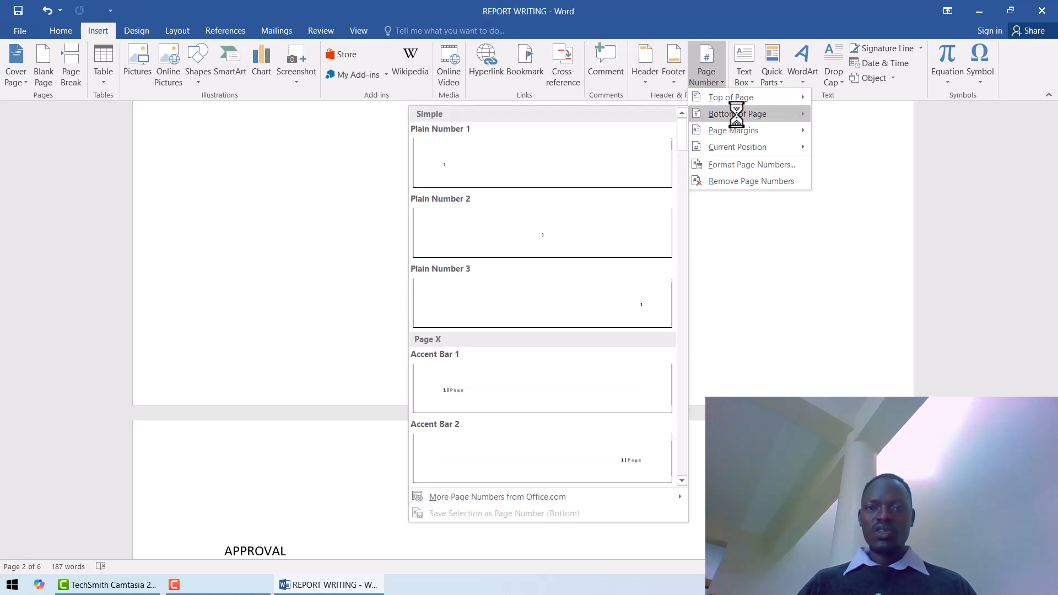
left_click(593, 296)
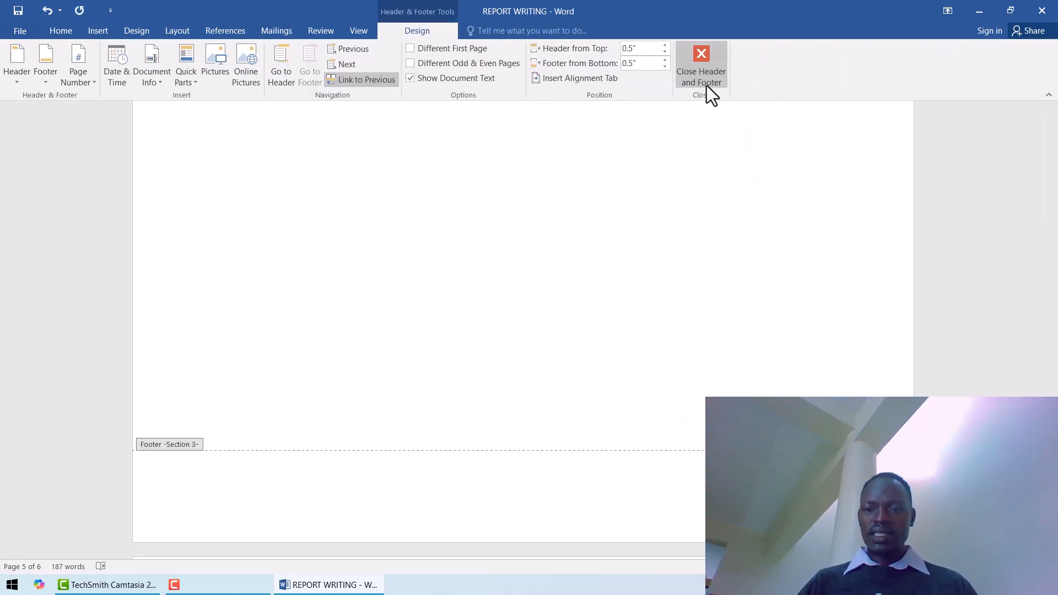
left_click(706, 57)
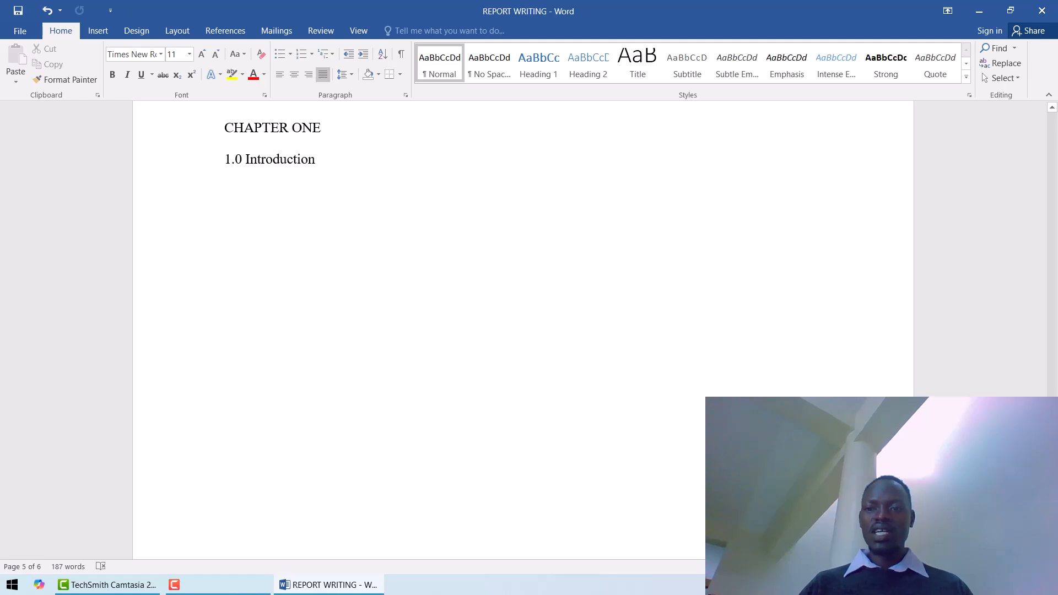
Format the page numbers of the section starting at DECLARATION as i, ii, iii, starting at i.
mouse_move(1055, 410)
left_mouse_down()
mouse_move(1055, 182)
mouse_move(1056, 386)
mouse_move(1036, 185)
mouse_move(1038, 199)
left_mouse_up()
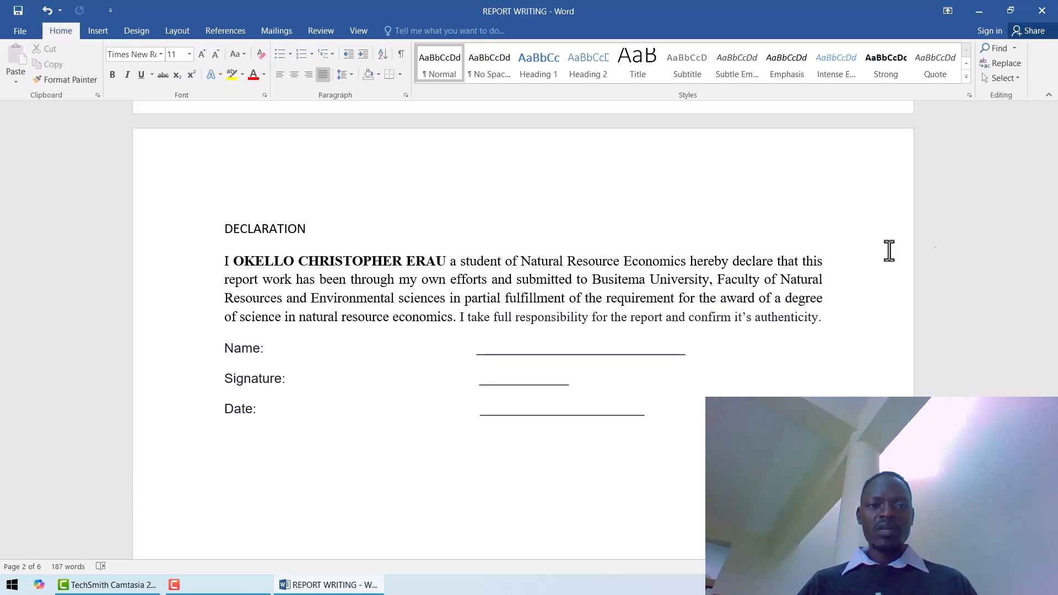
mouse_move(1050, 202)
left_mouse_down()
mouse_move(1050, 175)
mouse_move(1052, 208)
left_mouse_up()
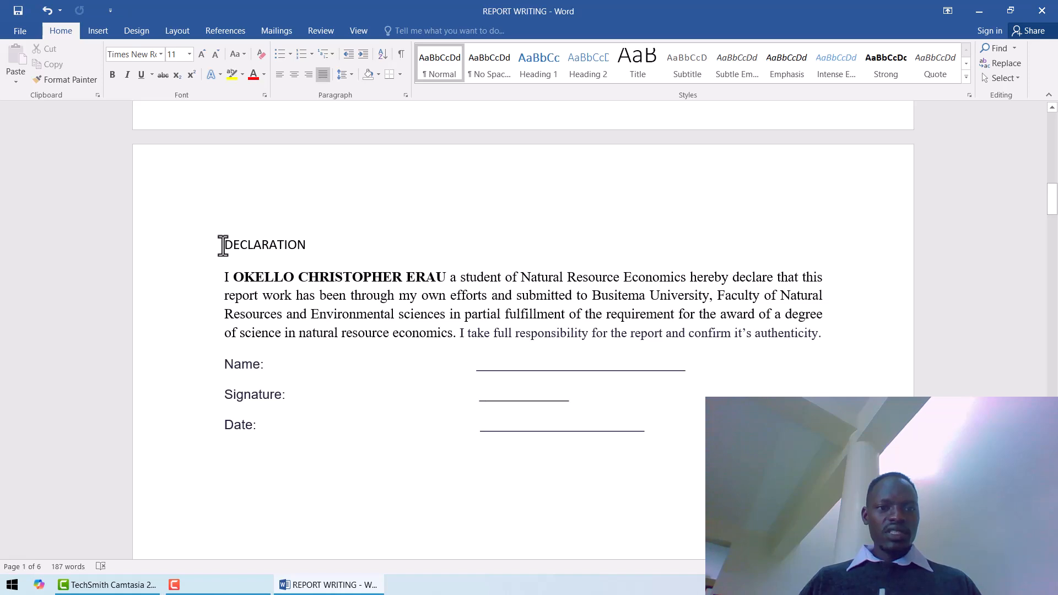
left_click(223, 245)
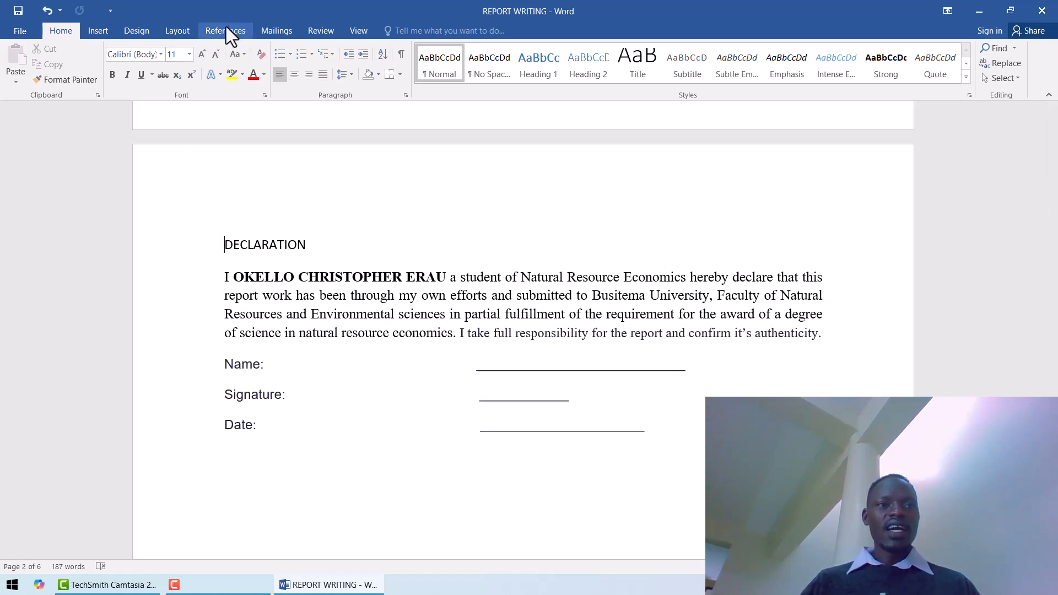
left_click(95, 31)
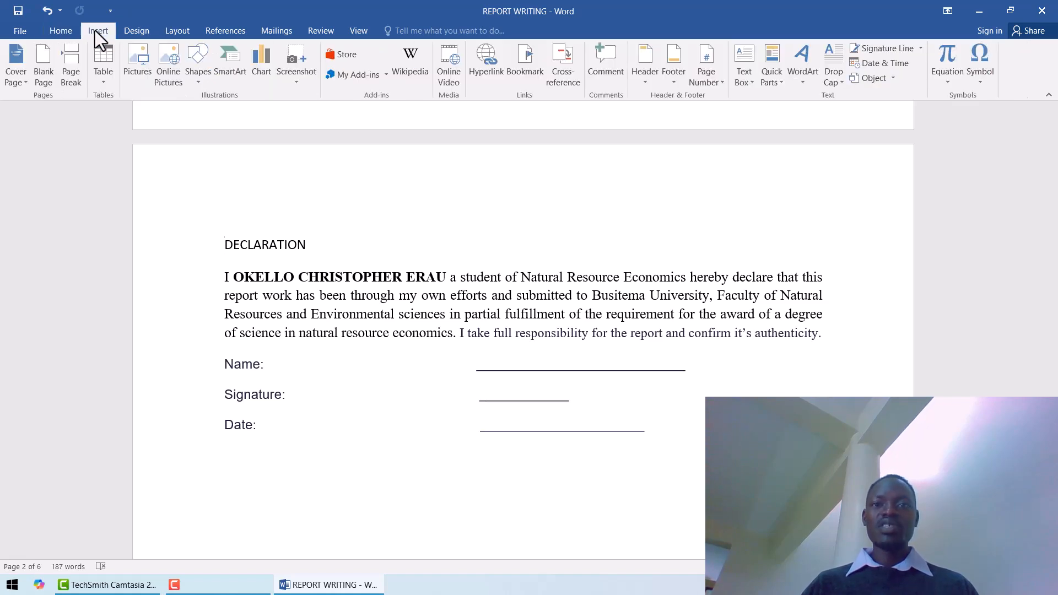
left_click(724, 85)
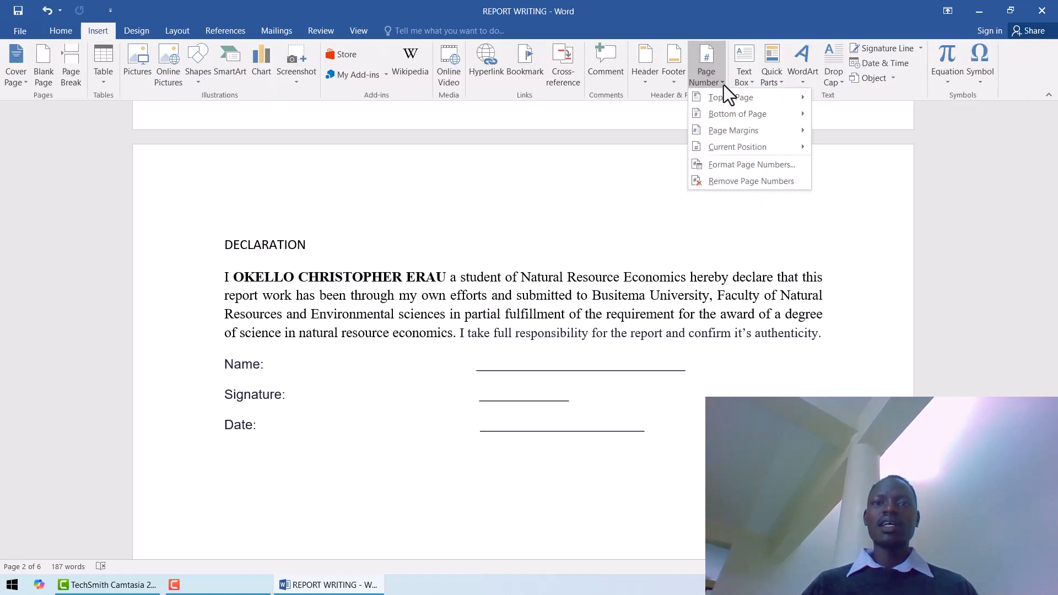
left_click(732, 165)
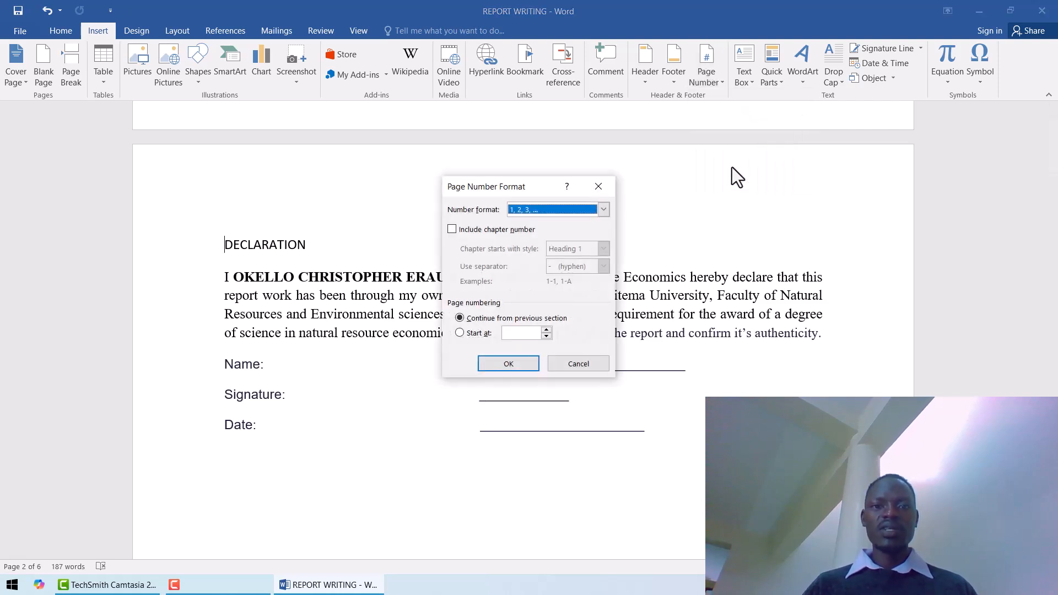
left_click(604, 210)
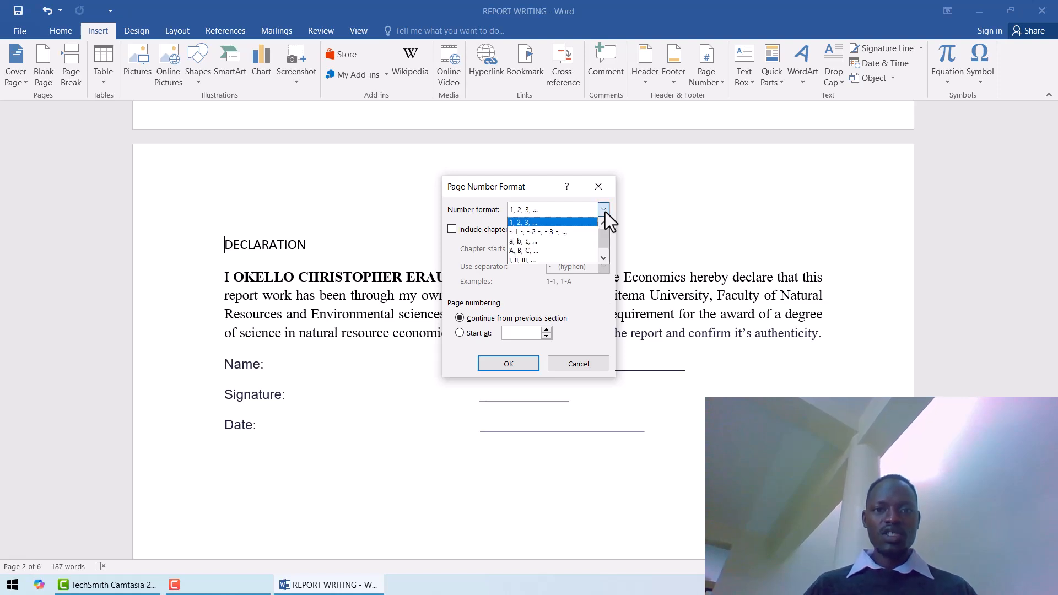
left_click(519, 259)
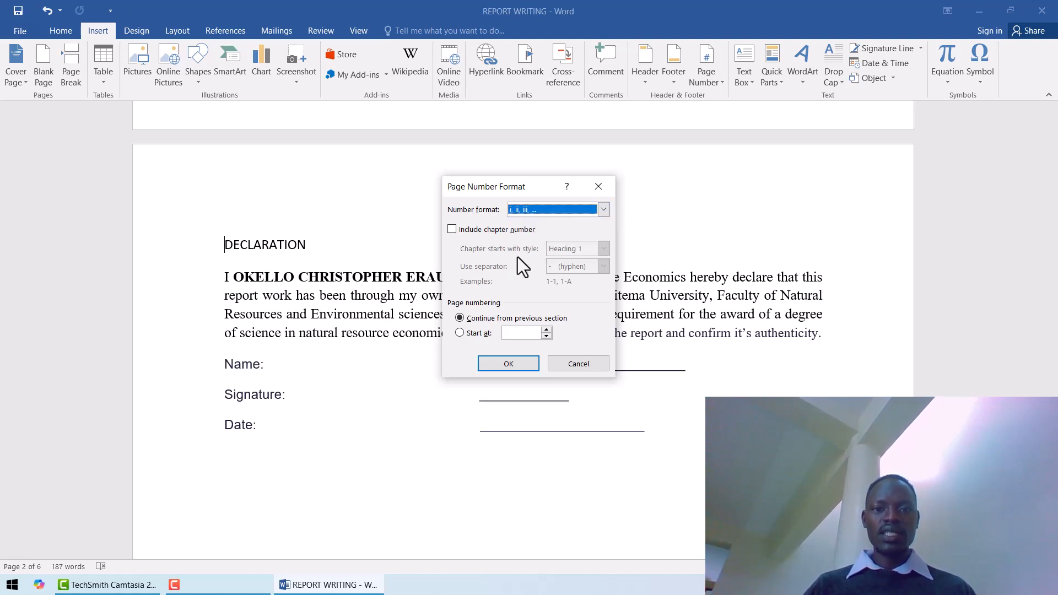
left_click(459, 335)
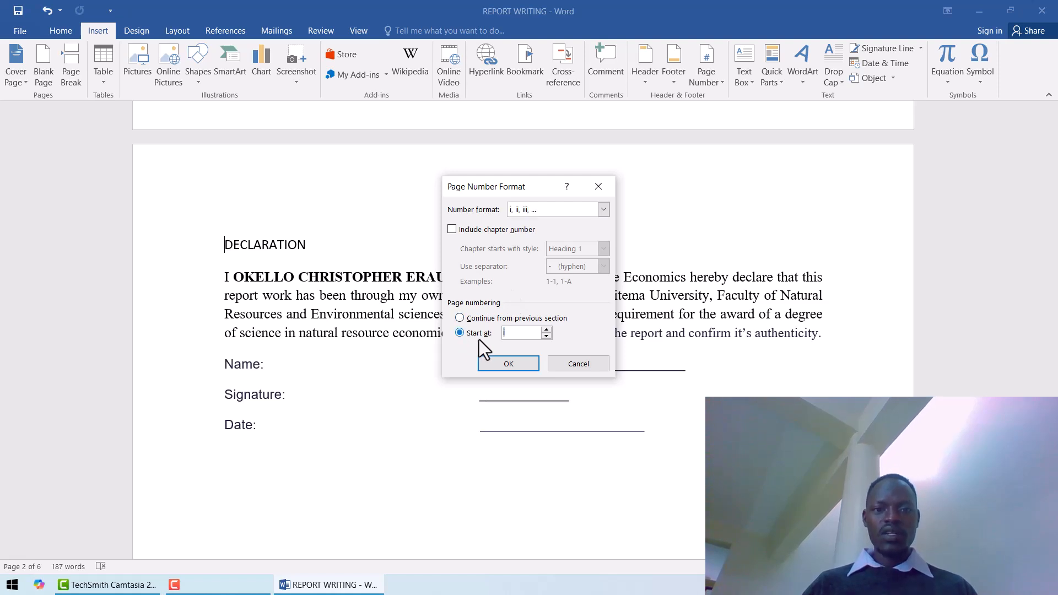
left_click(510, 366)
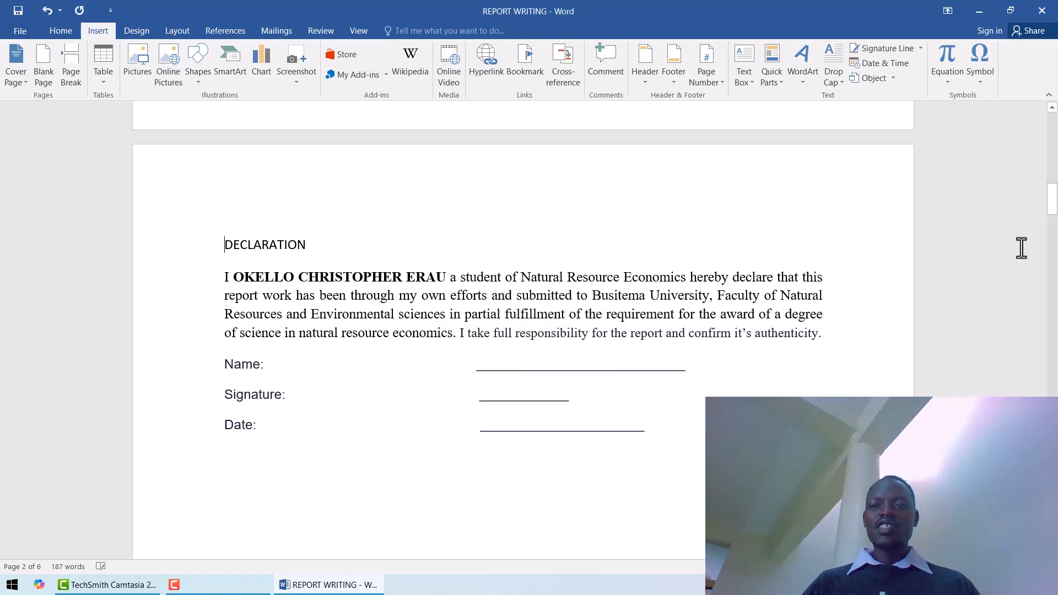
Set the section starting at CHAPTER ONE to number its pages as 1, 2, 3, starting at 1.
left_click_drag(1053, 212, 1056, 355)
left_click_drag(1050, 281, 1057, 390)
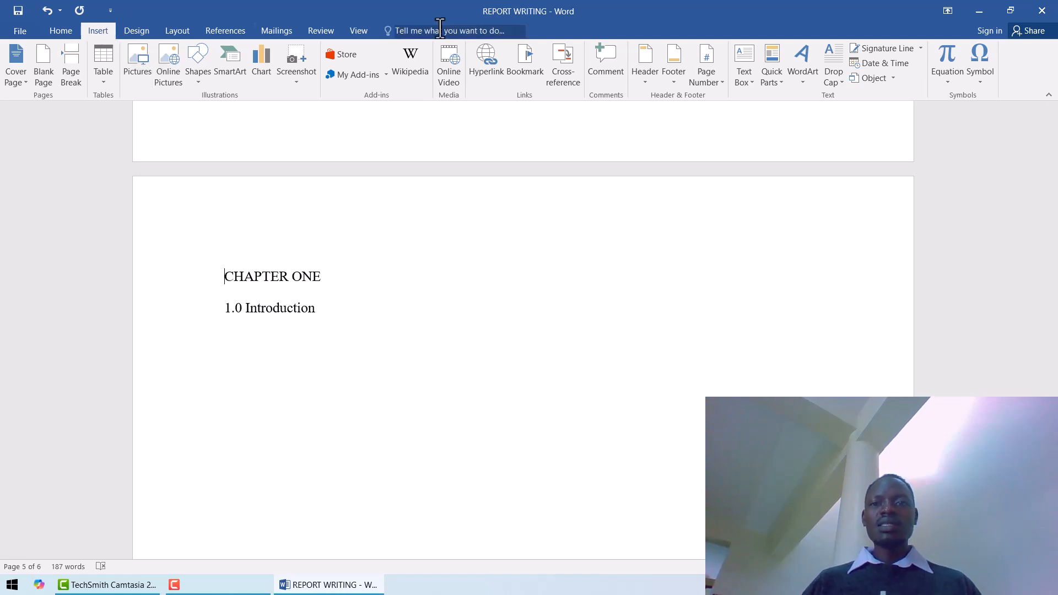
left_click(718, 81)
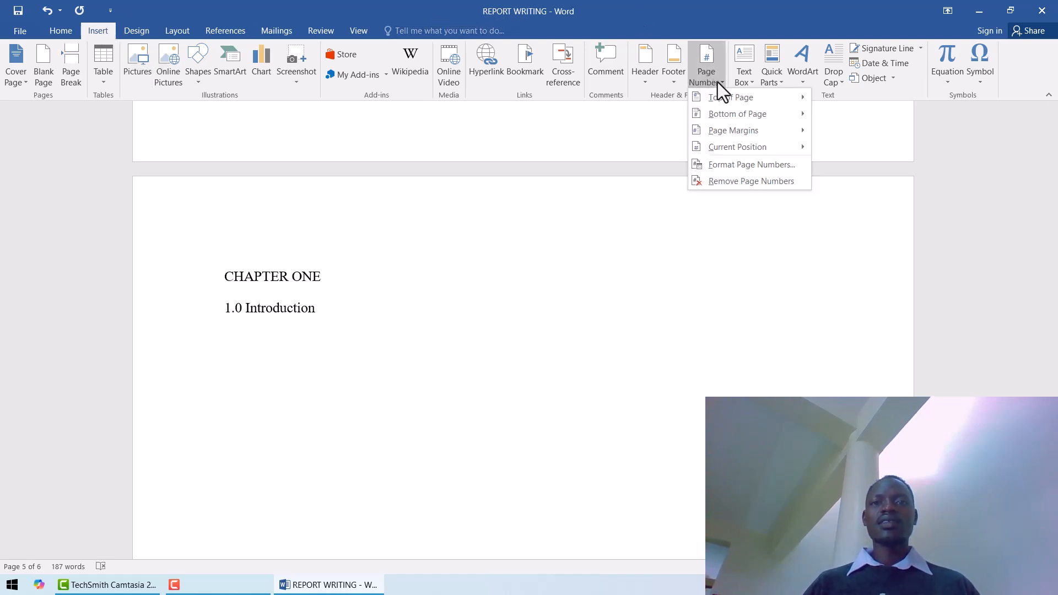
left_click(727, 165)
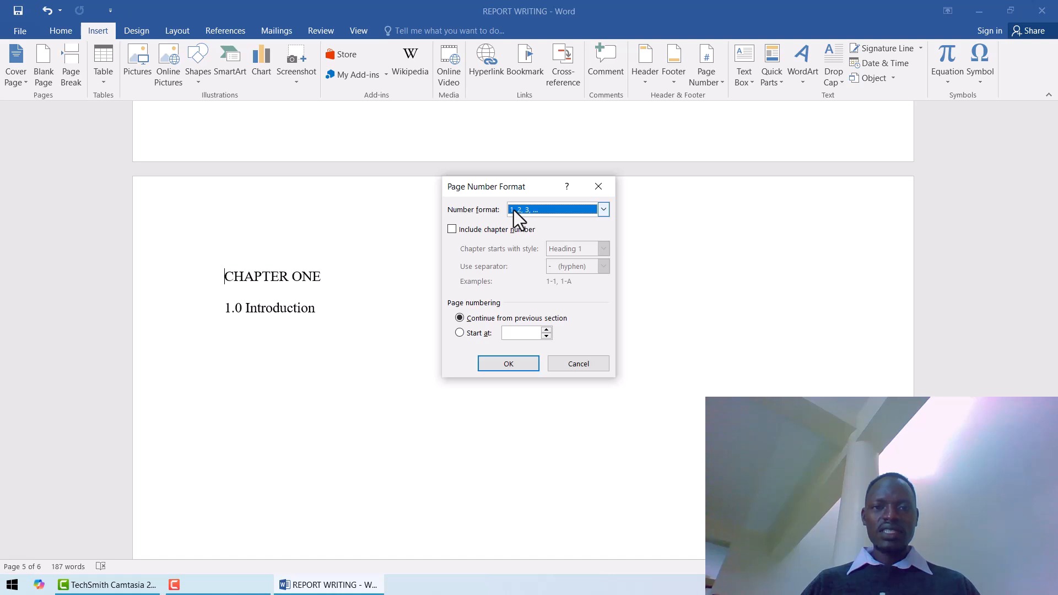
left_click(459, 333)
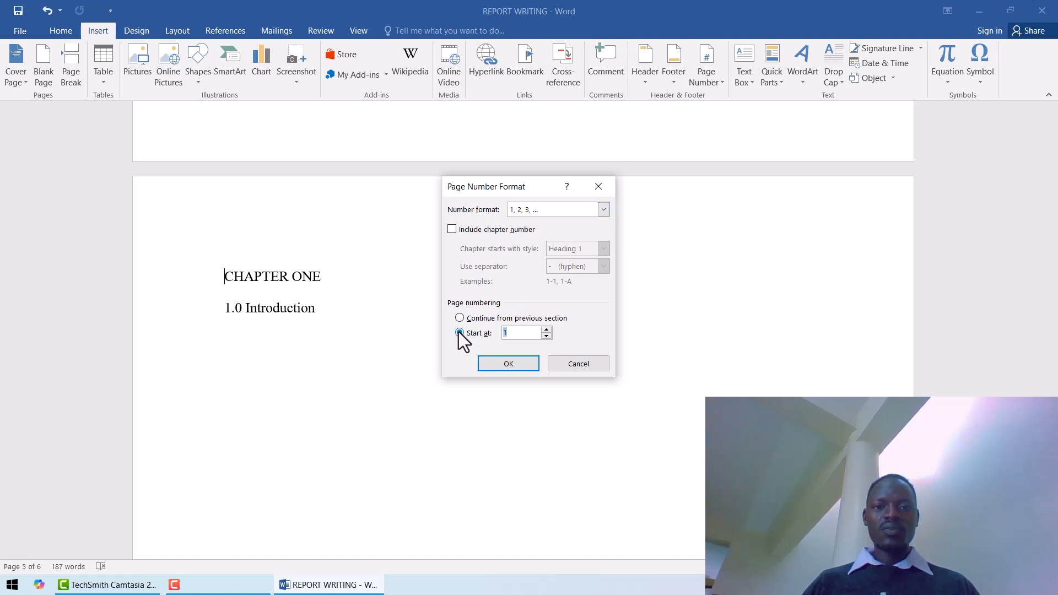
left_click(508, 363)
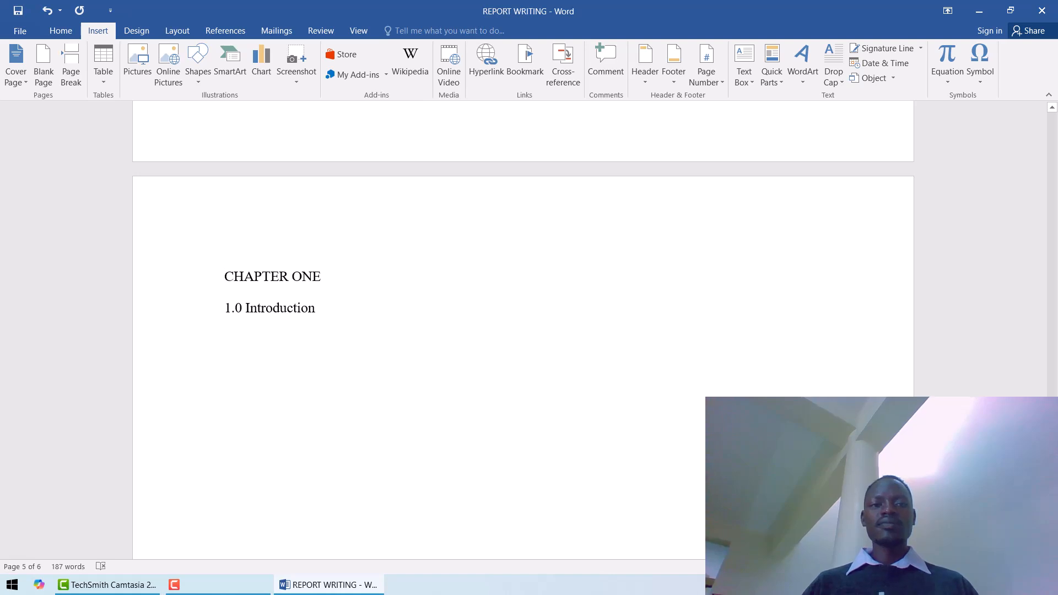
Check the page numbers from the CHAPTER ONE section back to the cover page and place the cursor on the cover page.
scroll(523, 331, "down", 5)
scroll(820, 368, "down", 4)
scroll(820, 369, "up", 4)
scroll(818, 224, "up", 15)
mouse_move(1046, 378)
left_mouse_down()
mouse_move(1057, 144)
mouse_move(1054, 192)
left_mouse_up()
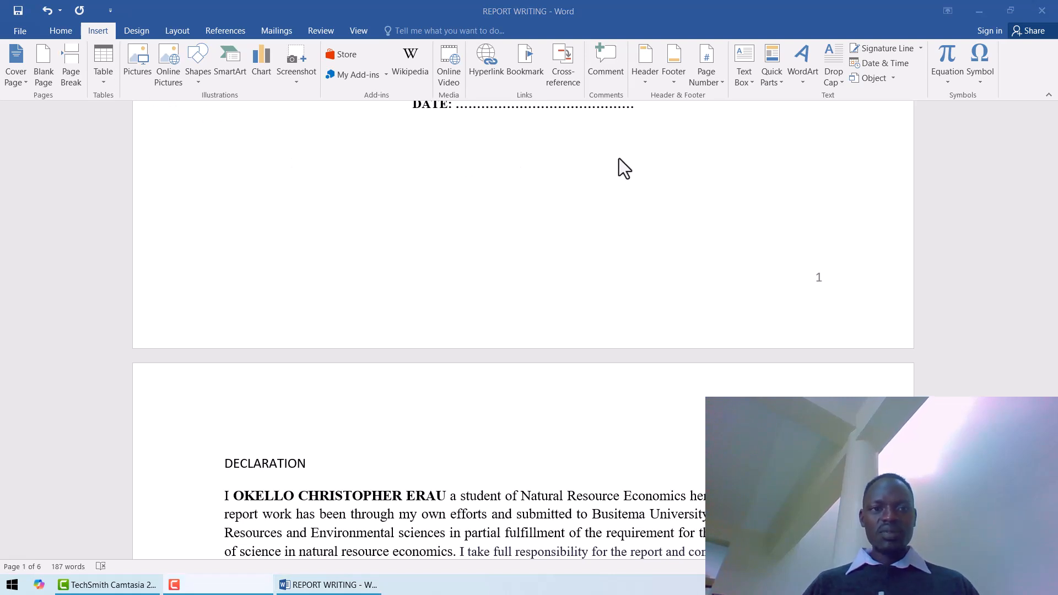
left_click(340, 267)
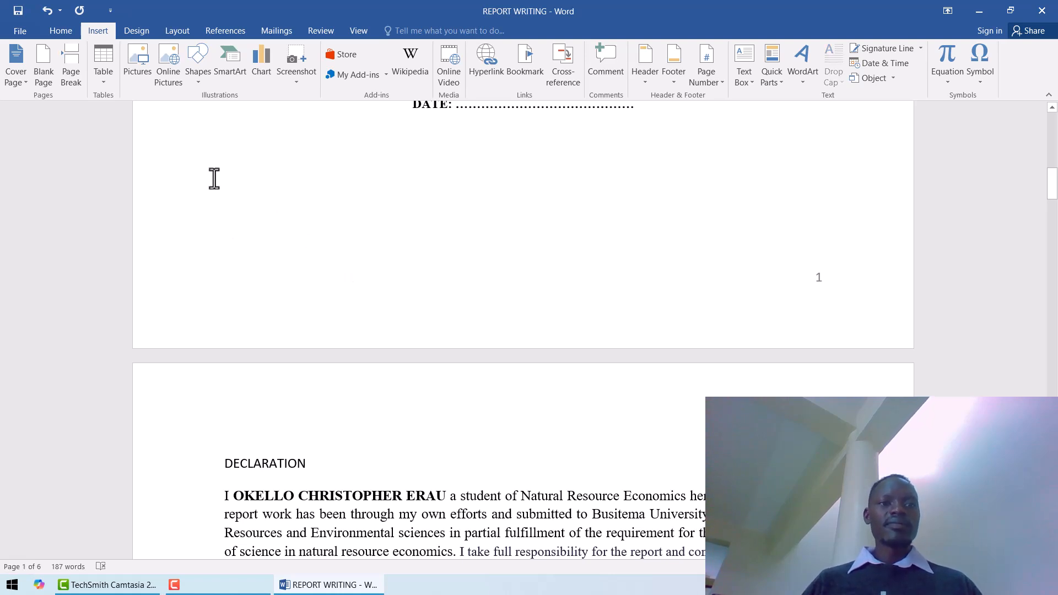
Turn on a different first page for the cover page's section so the cover carries no page number.
left_click(180, 34)
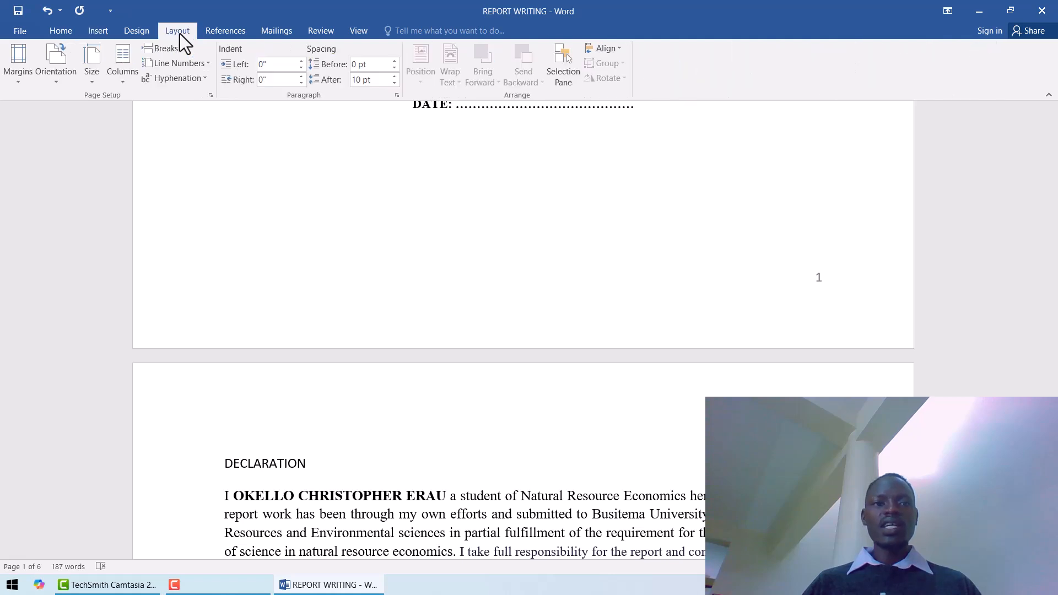
left_click(210, 96)
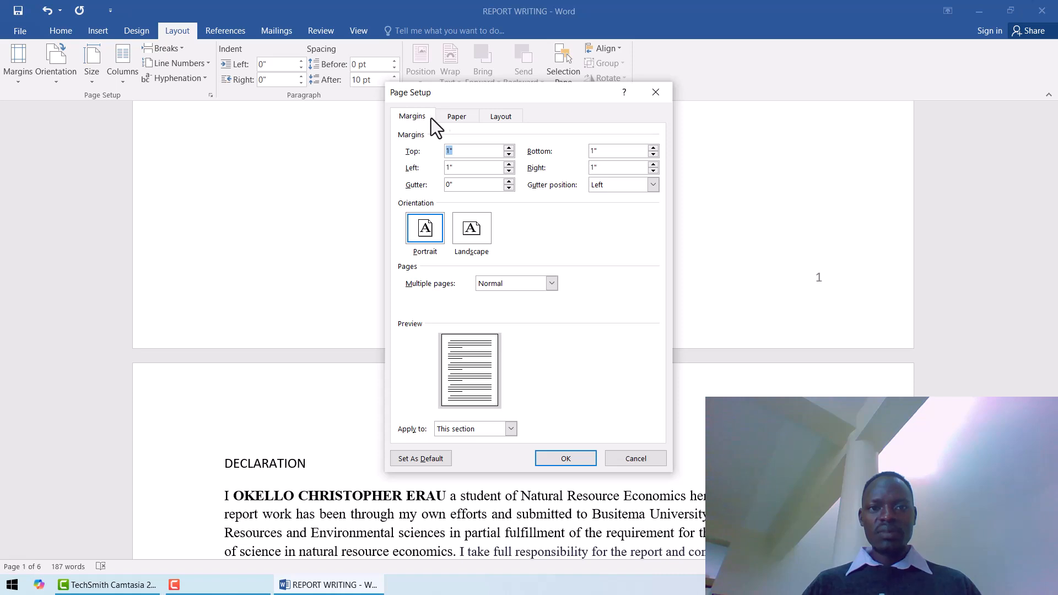
left_click(497, 119)
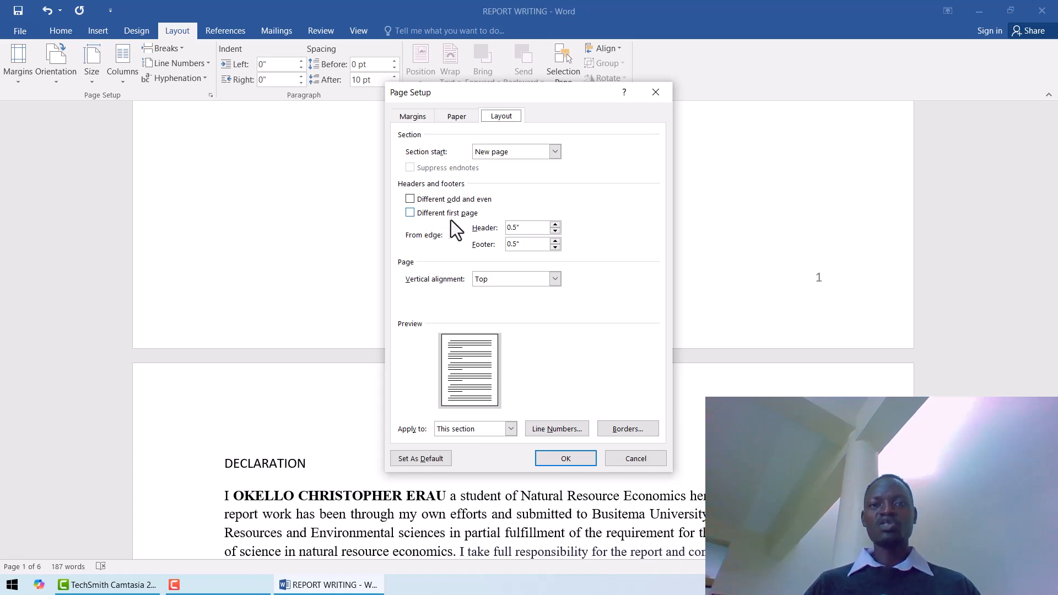
left_click(410, 214)
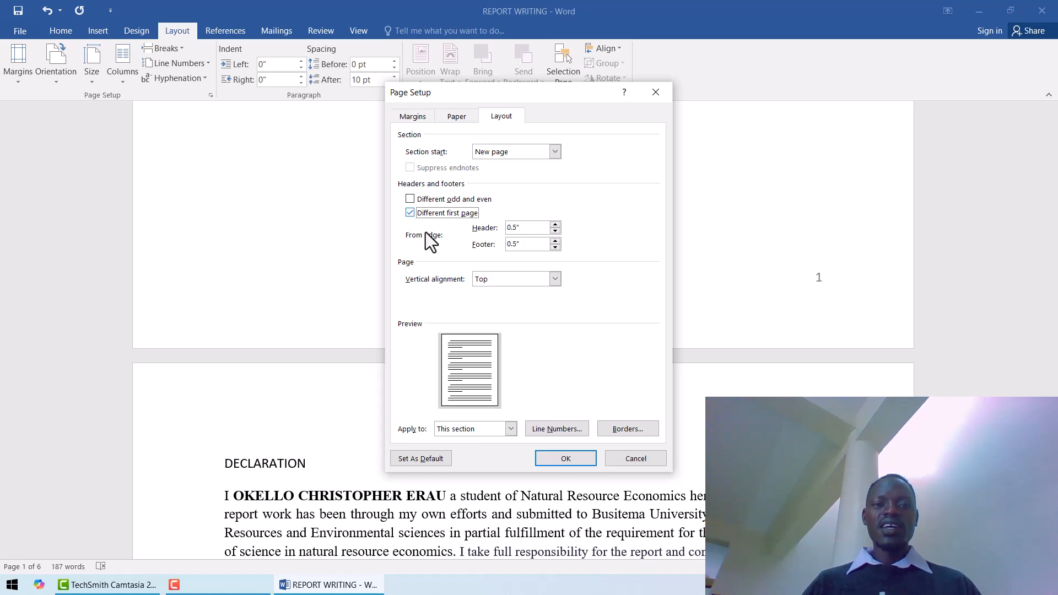
left_click(563, 460)
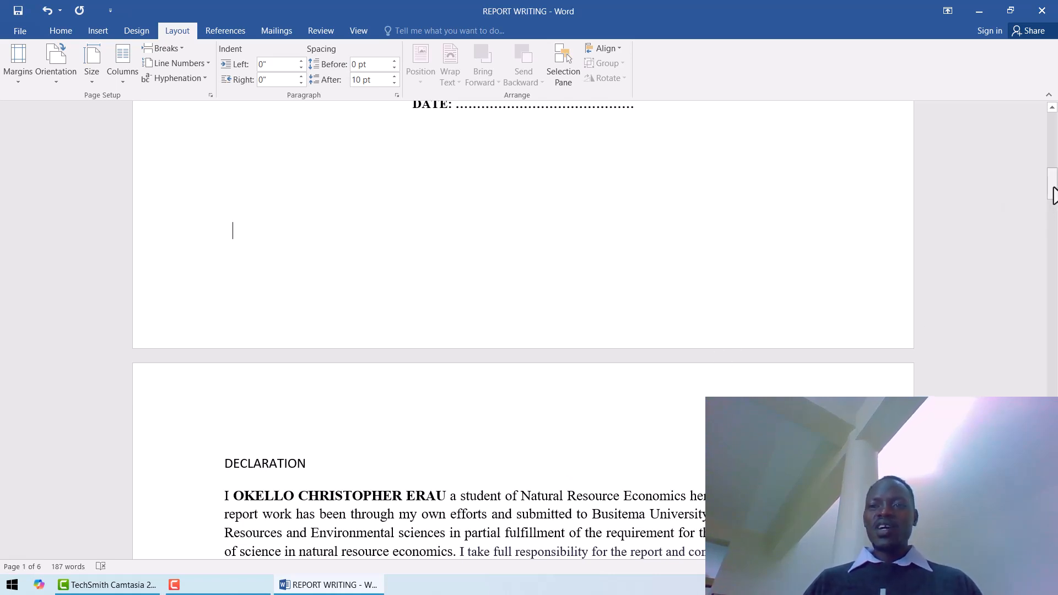
Apply the Heading 1 style to the DECLARATION title.
mouse_move(1054, 194)
left_mouse_down()
mouse_move(1055, 232)
mouse_move(1054, 185)
mouse_move(1054, 206)
left_mouse_up()
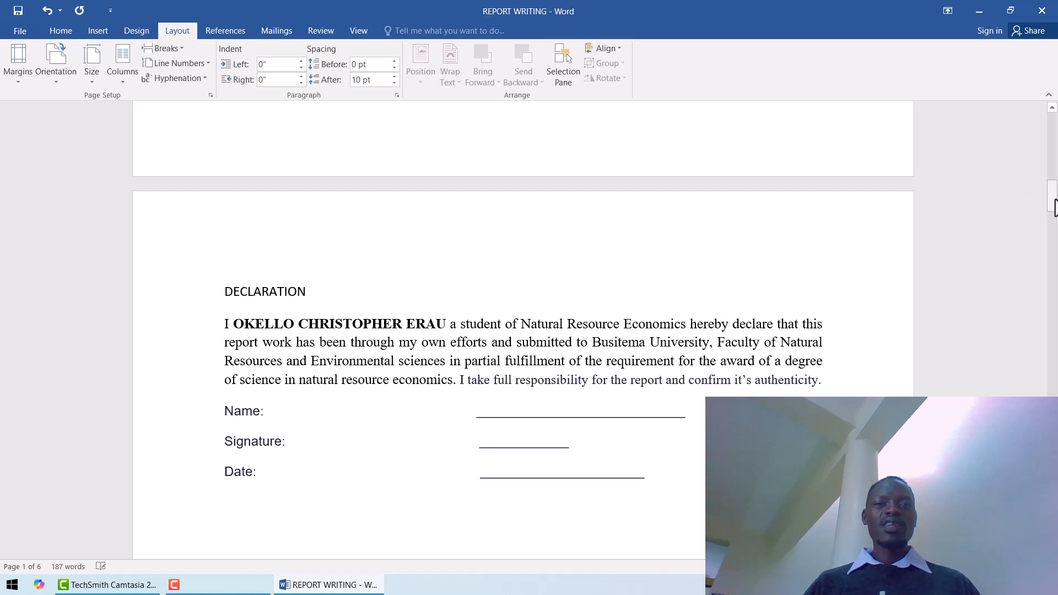
left_click(57, 35)
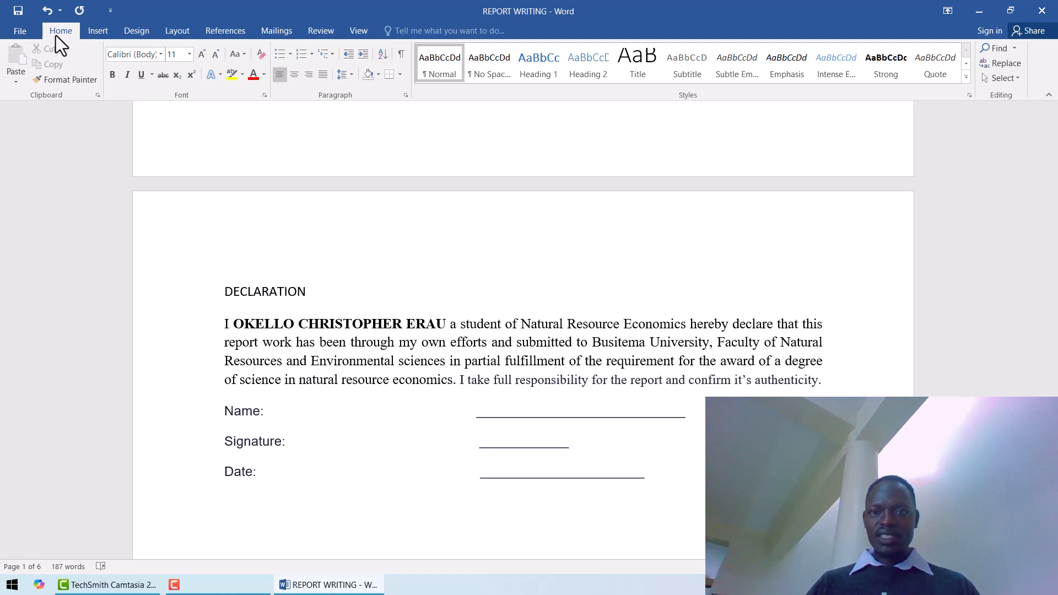
left_click(254, 292)
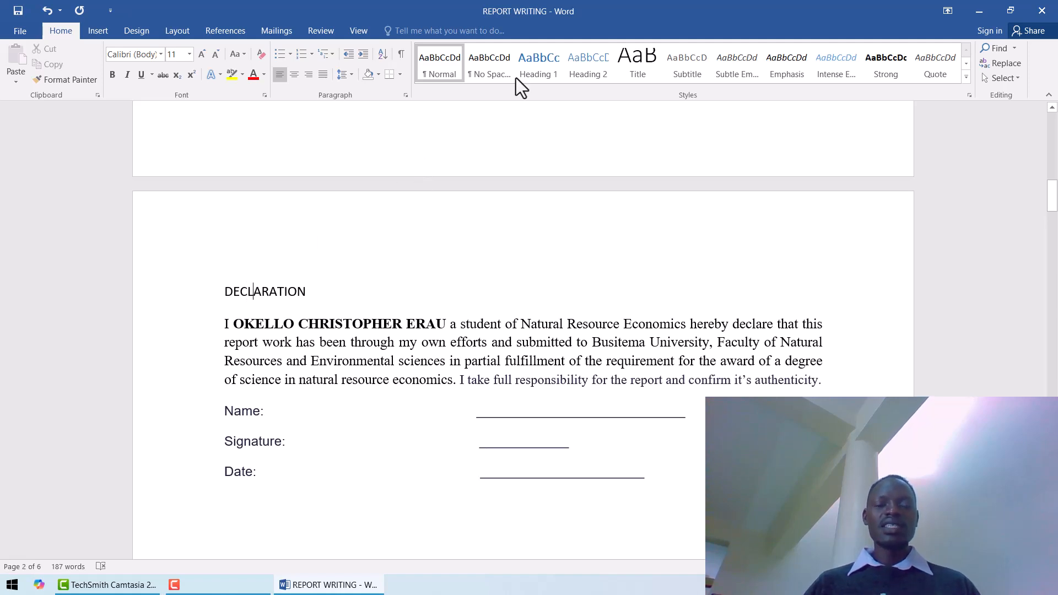
left_click(531, 68)
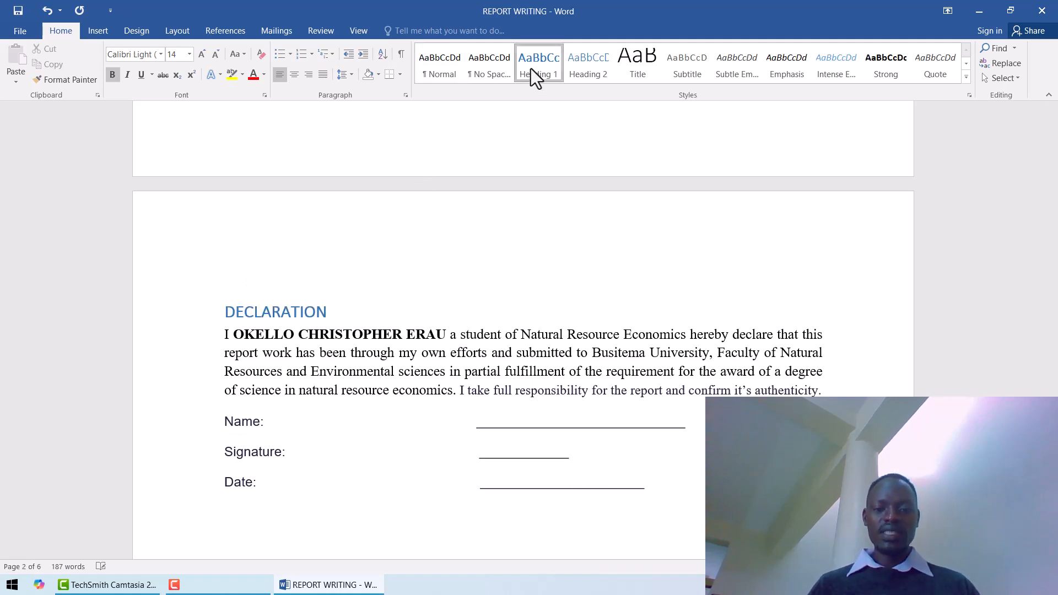
Modify the Heading 1 style to use the Times New Roman font at 12 pt.
right_click(531, 68)
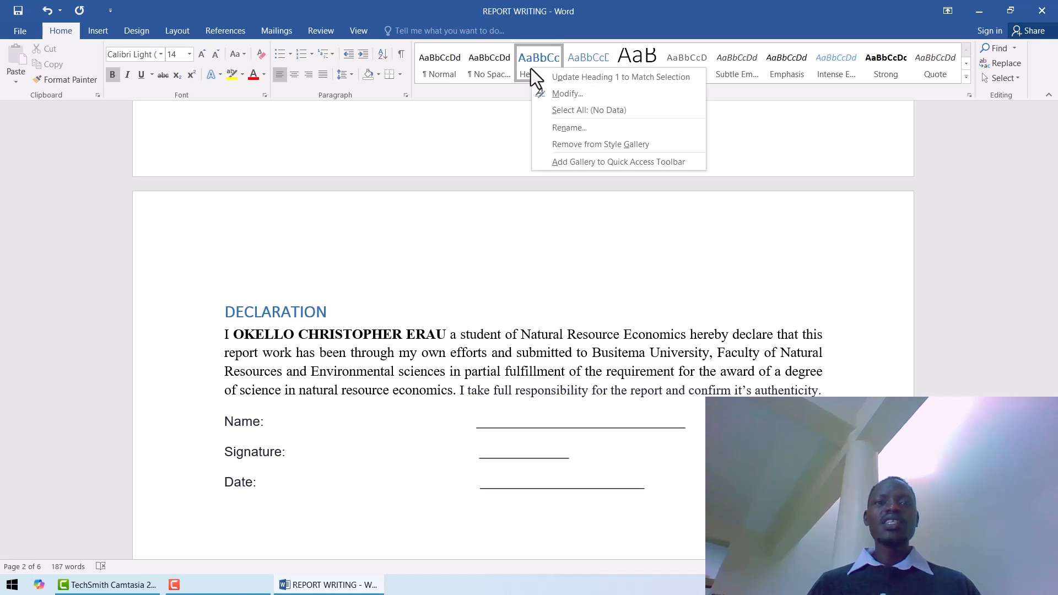
left_click(563, 92)
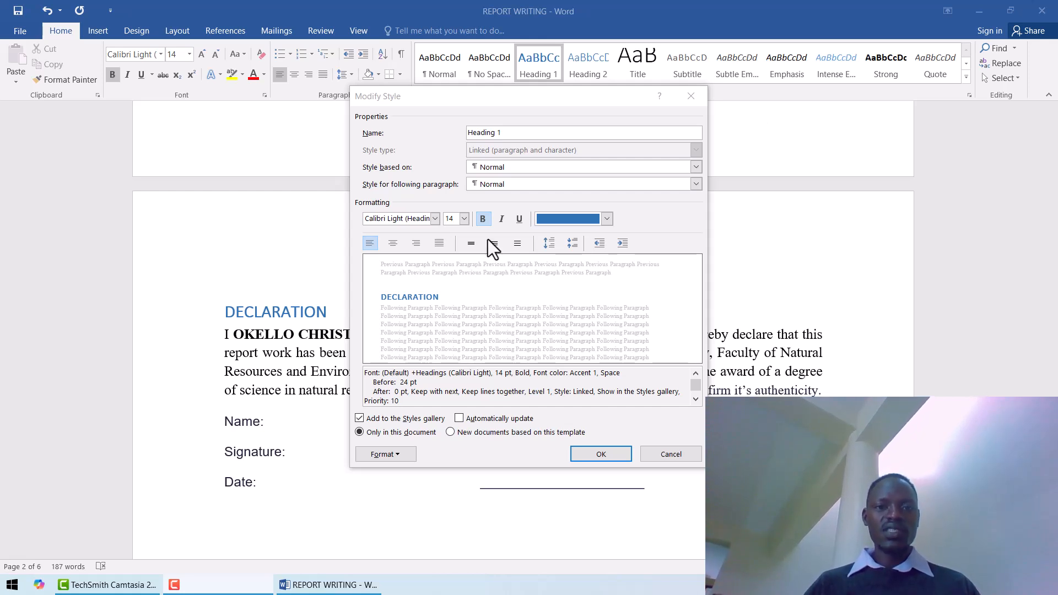
left_click(435, 219)
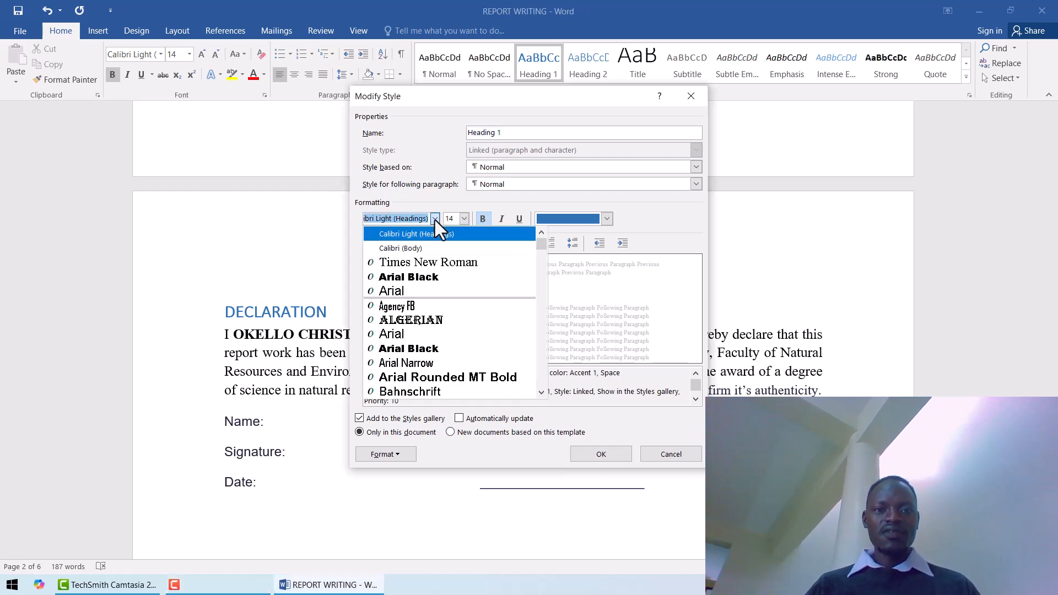
left_click(427, 263)
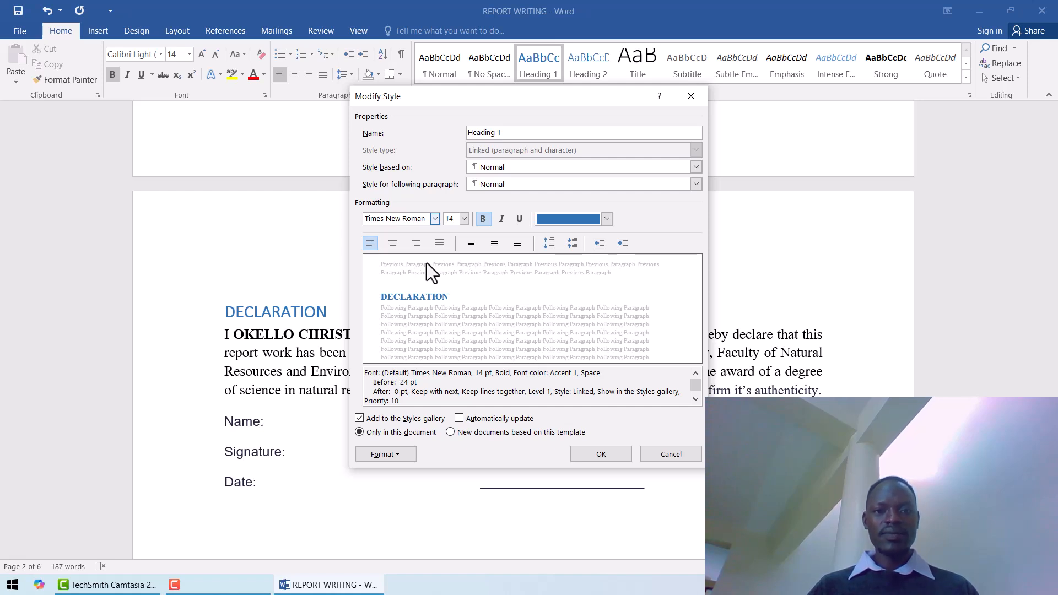
left_click(464, 220)
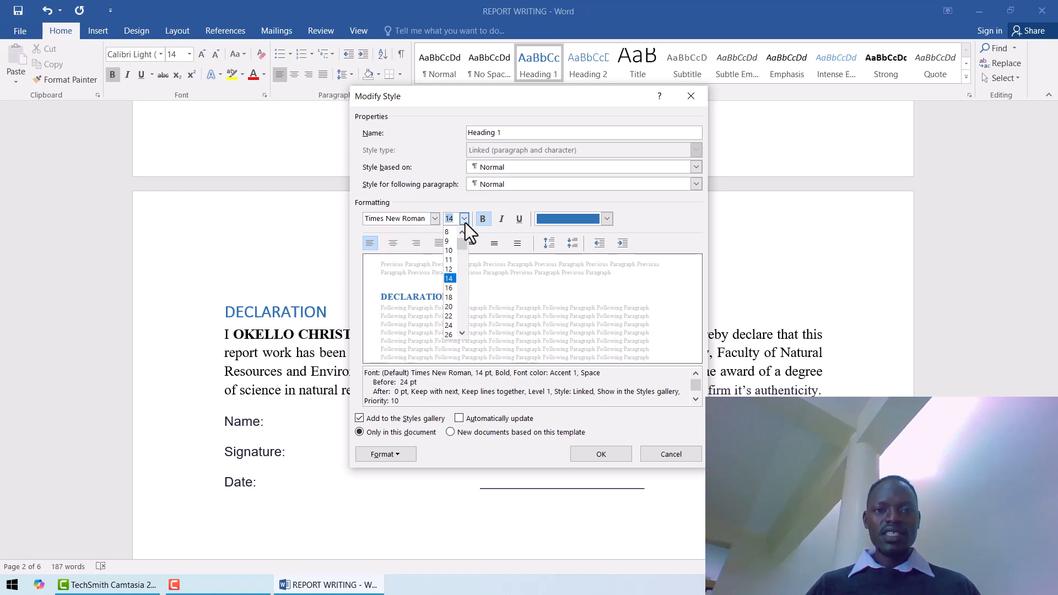
left_click(449, 270)
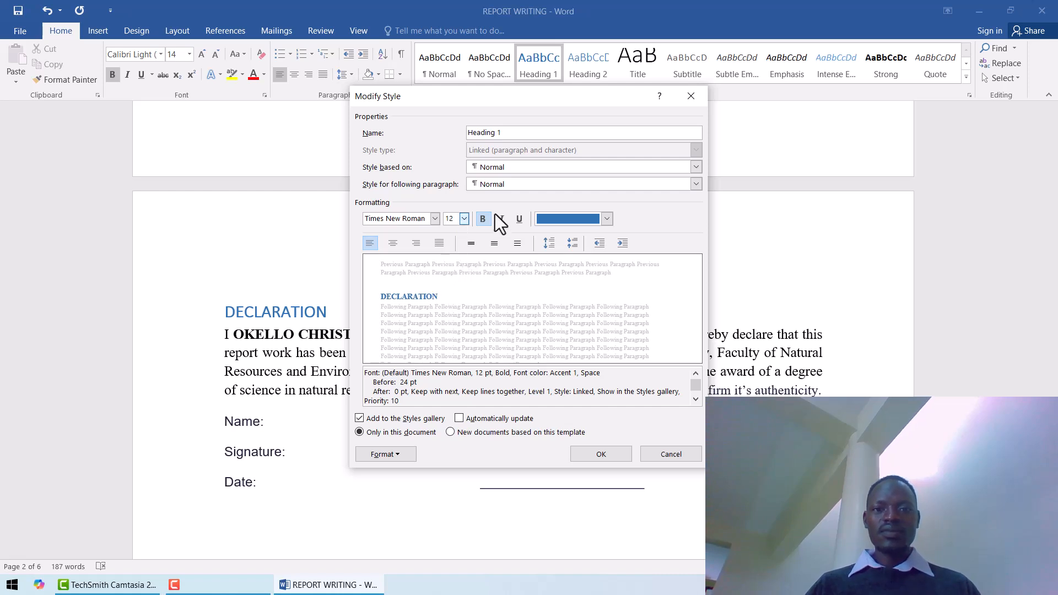
Set the Heading 1 style's font color to the black theme color and center its paragraphs.
left_click(607, 219)
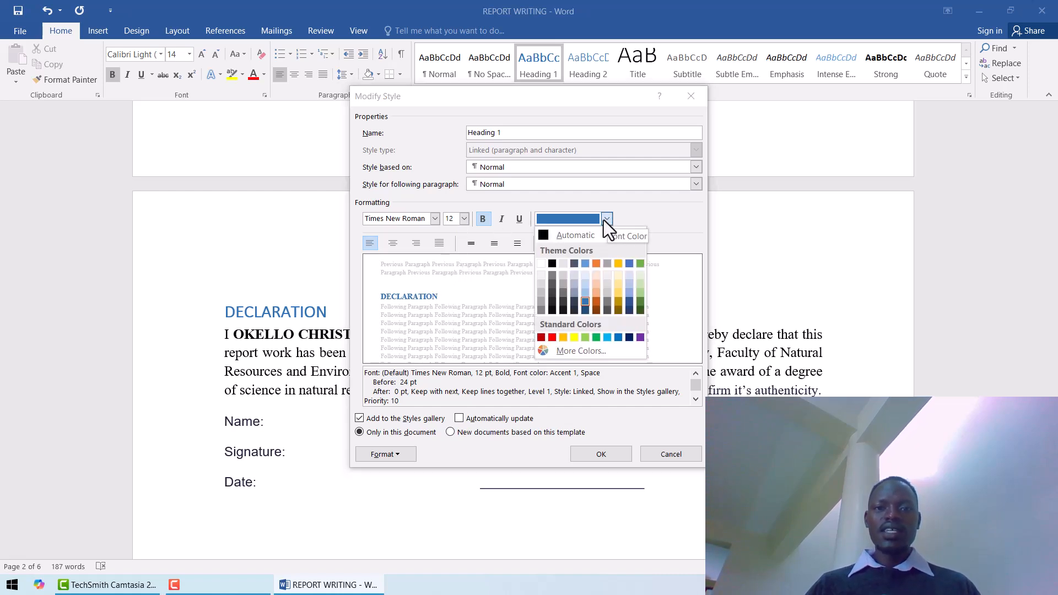
left_click(541, 236)
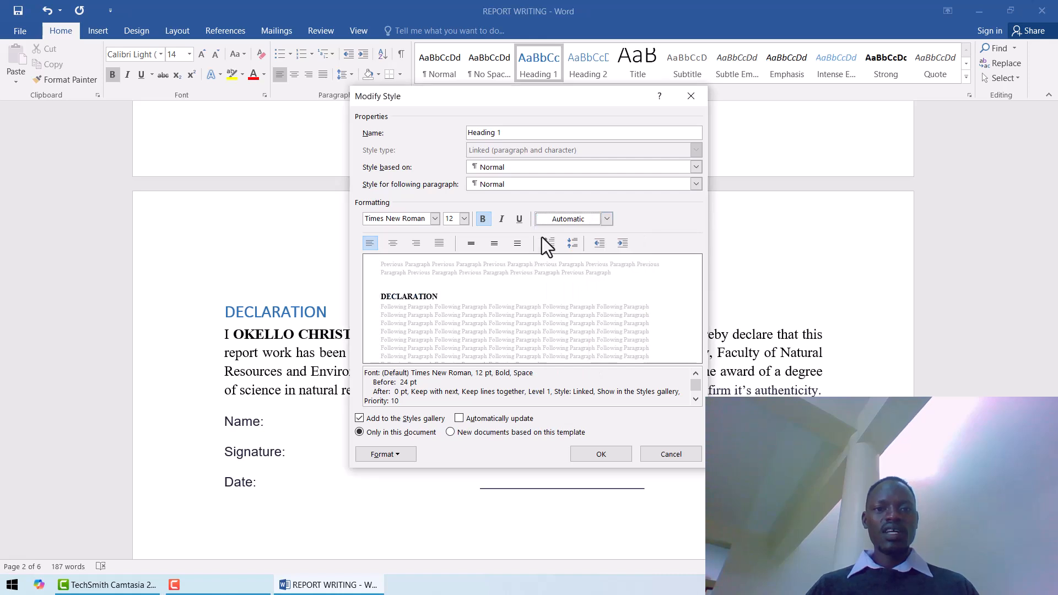
left_click(607, 220)
left_click(552, 264)
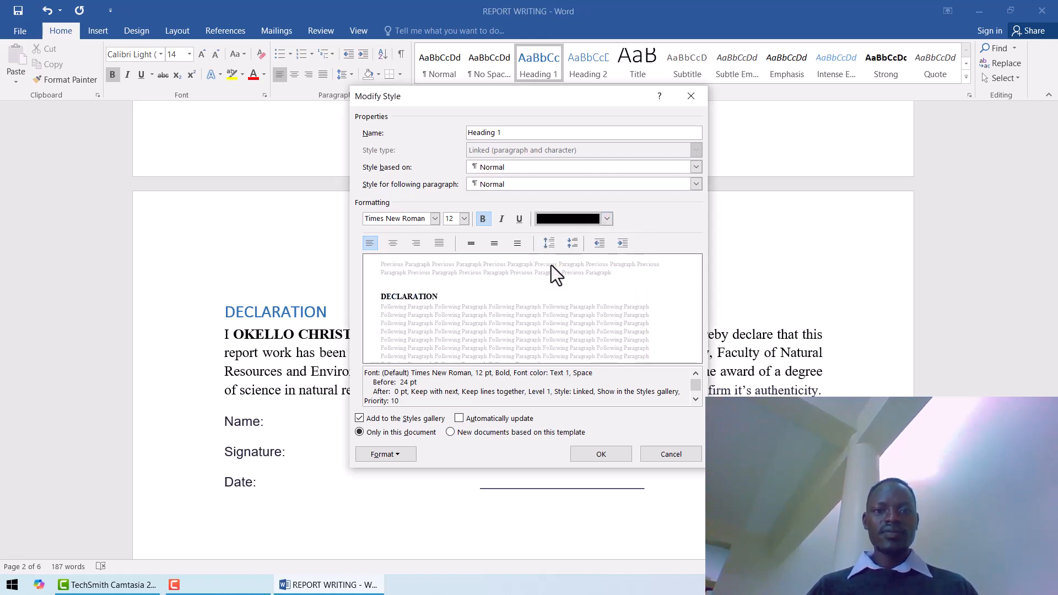
left_click(392, 246)
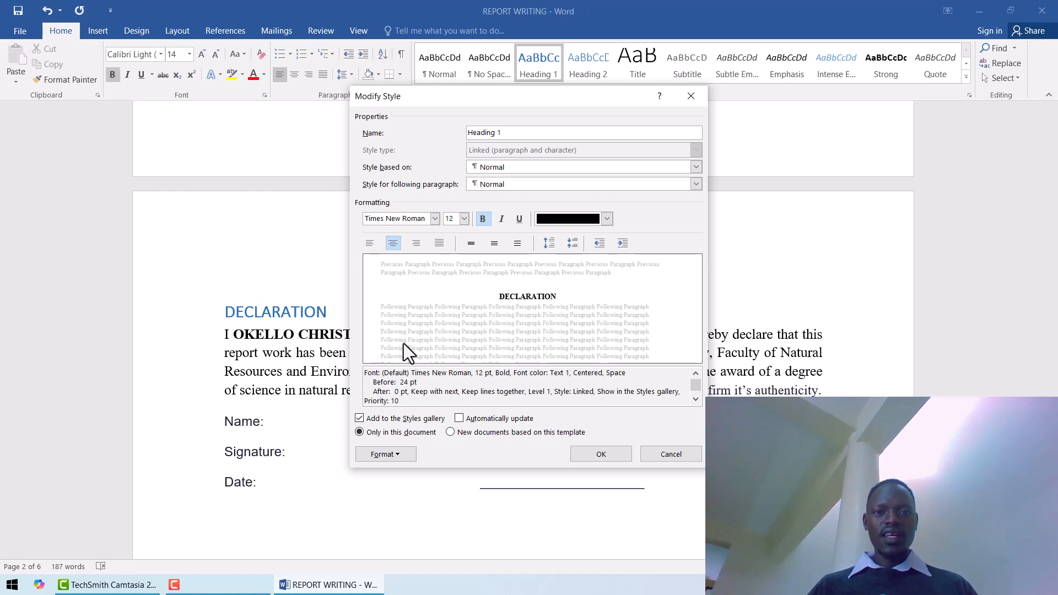
Make the Heading 1 style update automatically and available in new documents based on this template, and save the style changes.
left_click(458, 419)
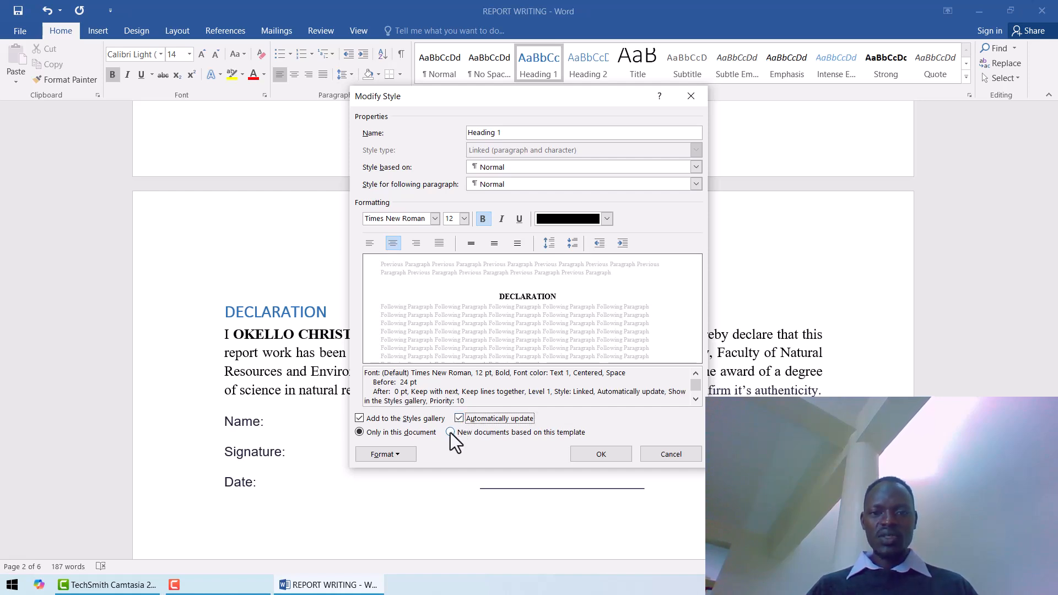
left_click(451, 432)
left_click(601, 455)
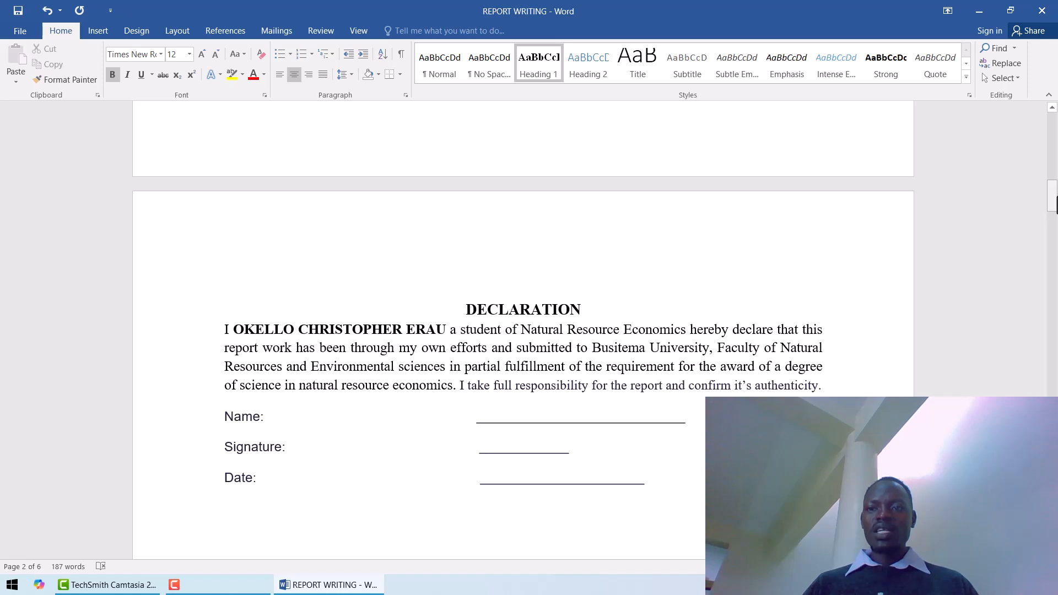
Apply the Heading 1 style to the APPROVAL and DEDICATION titles.
left_click_drag(1054, 201, 1057, 280)
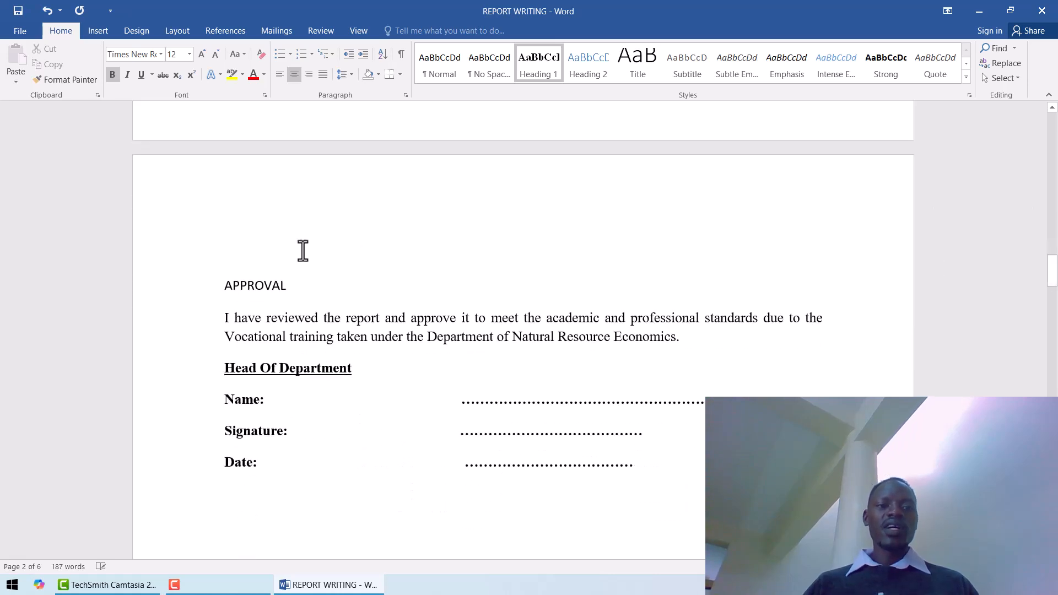
left_click(244, 292)
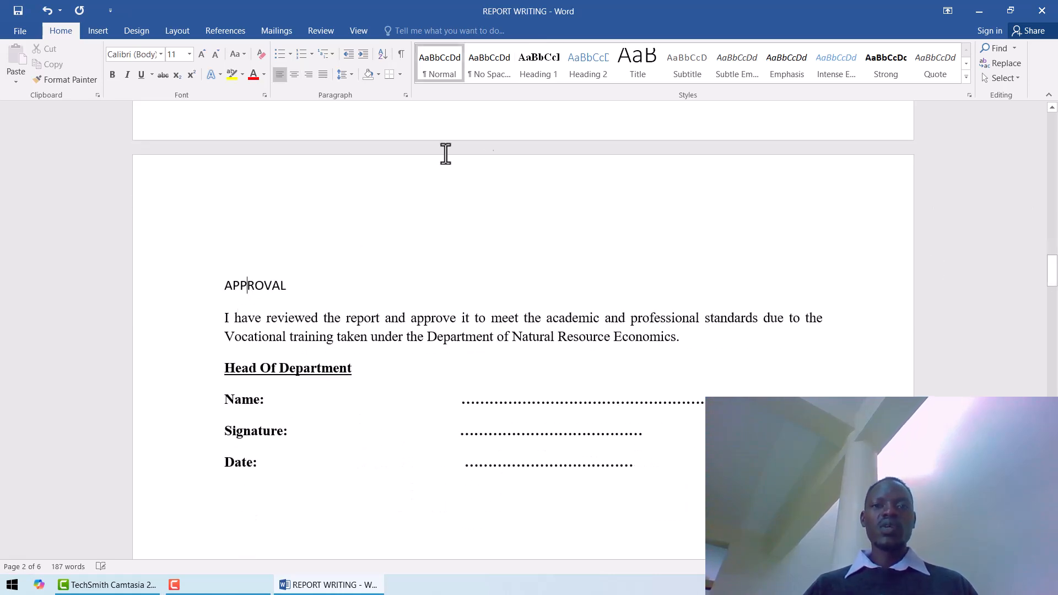
left_click(537, 67)
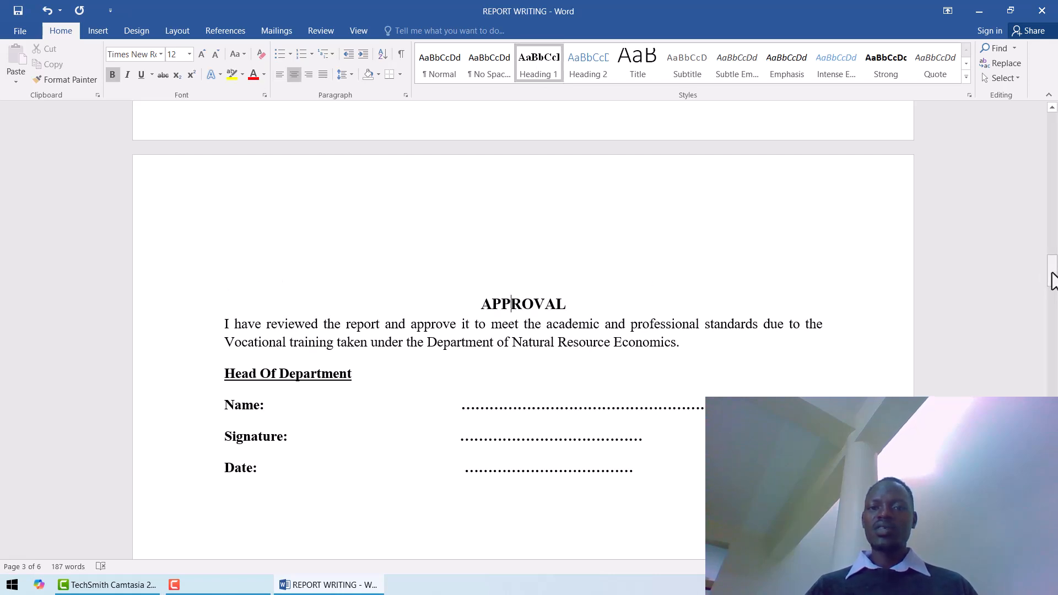
left_click_drag(1053, 277, 1056, 323)
left_click(268, 351)
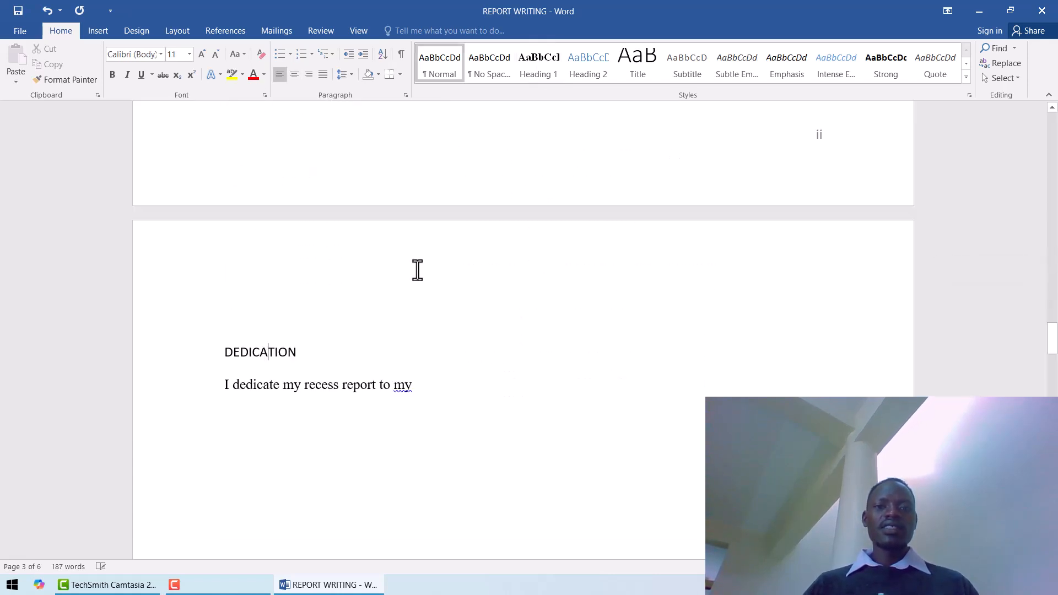
left_click(526, 63)
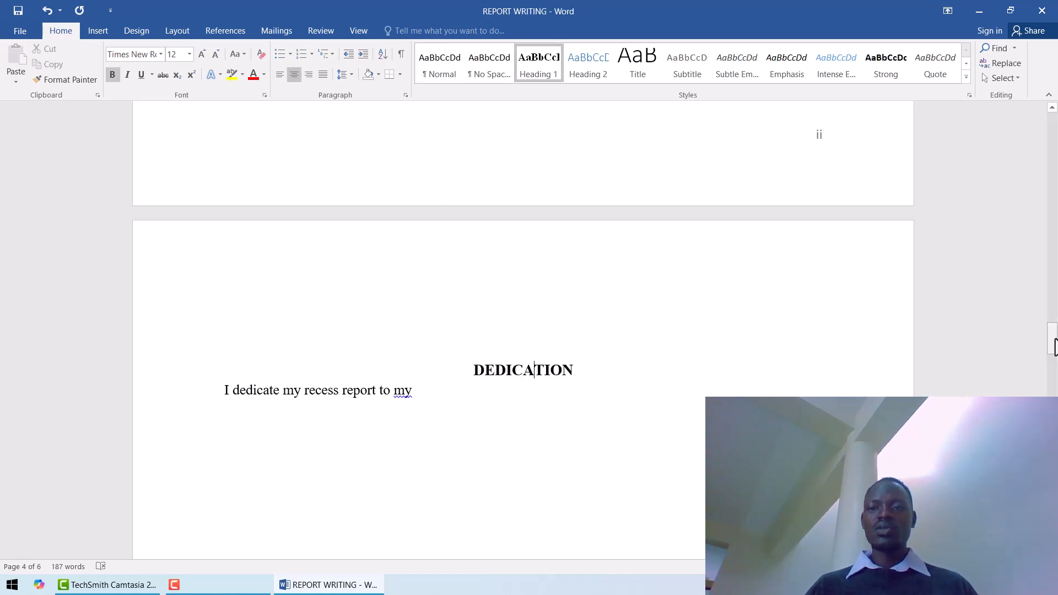
Apply the Heading 1 style to the CHAPTER ONE title.
left_click_drag(1053, 346, 1054, 393)
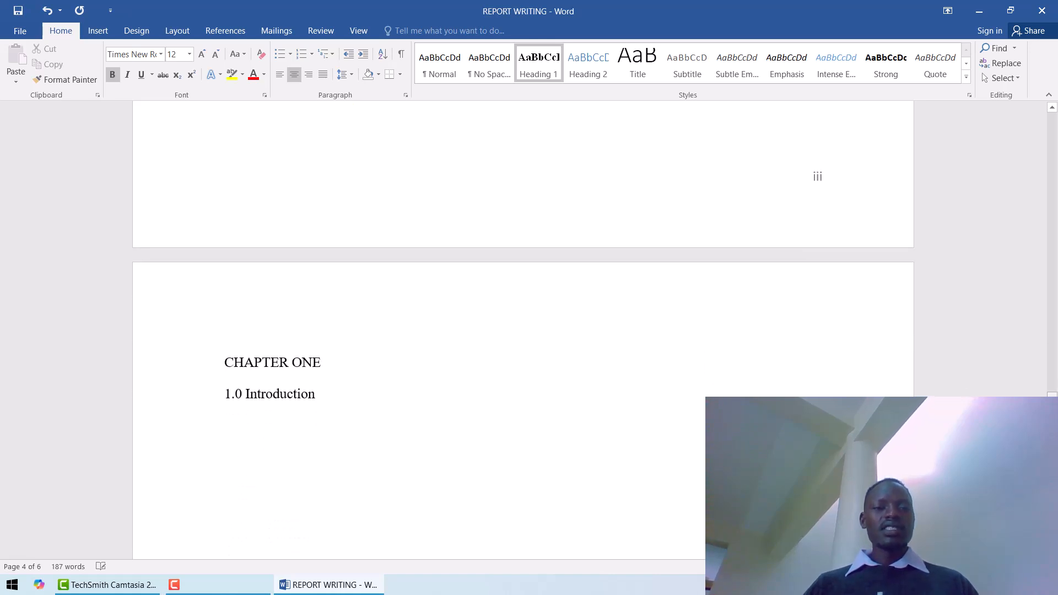
left_click(282, 367)
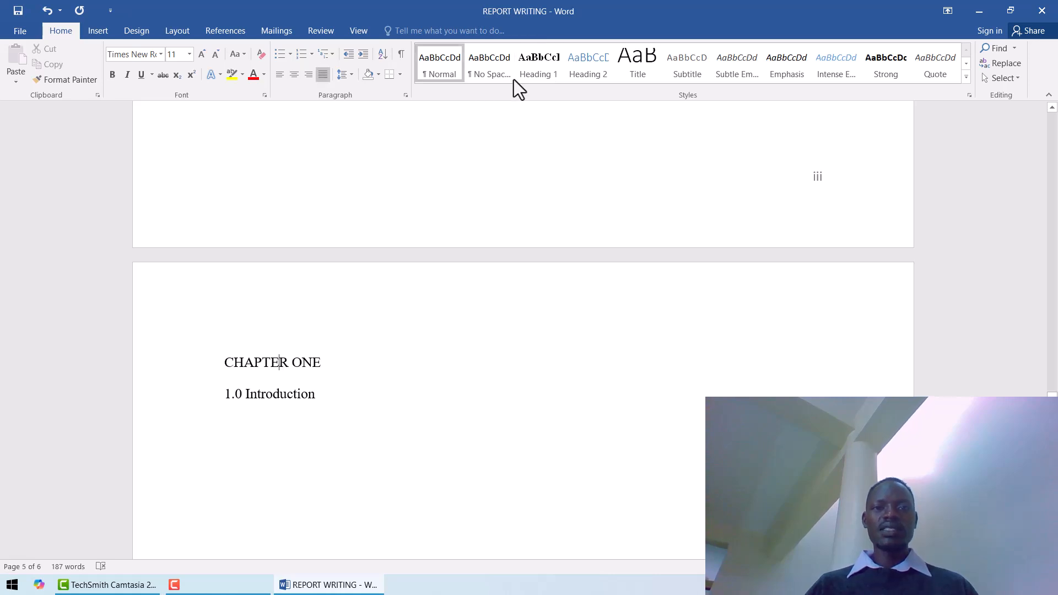
left_click(527, 67)
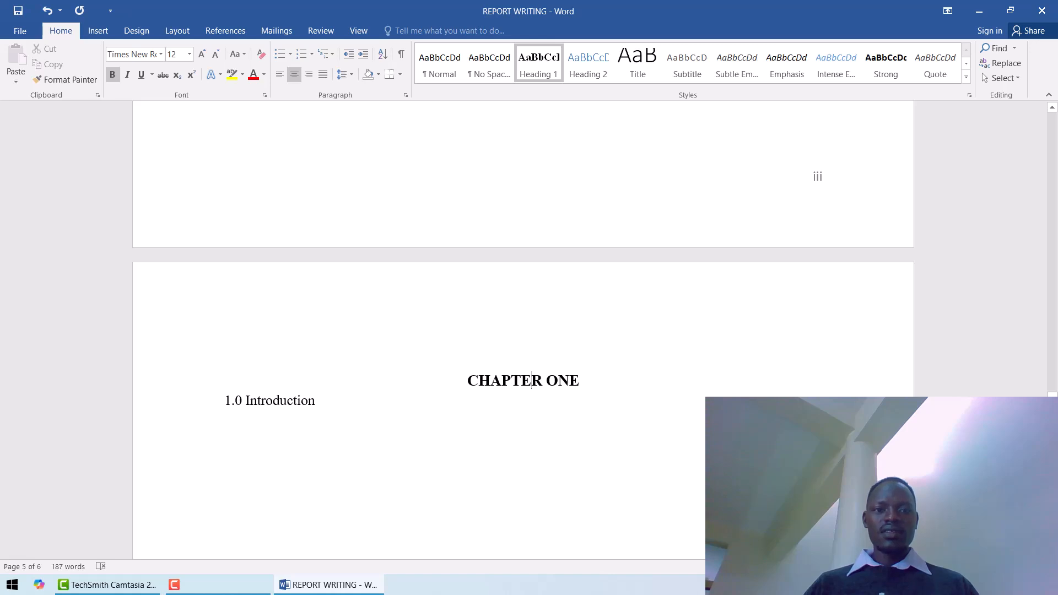
Apply the Heading 2 style to "1.0 Introduction" and modify the style's font to Times New Roman, 12 pt.
left_click(274, 402)
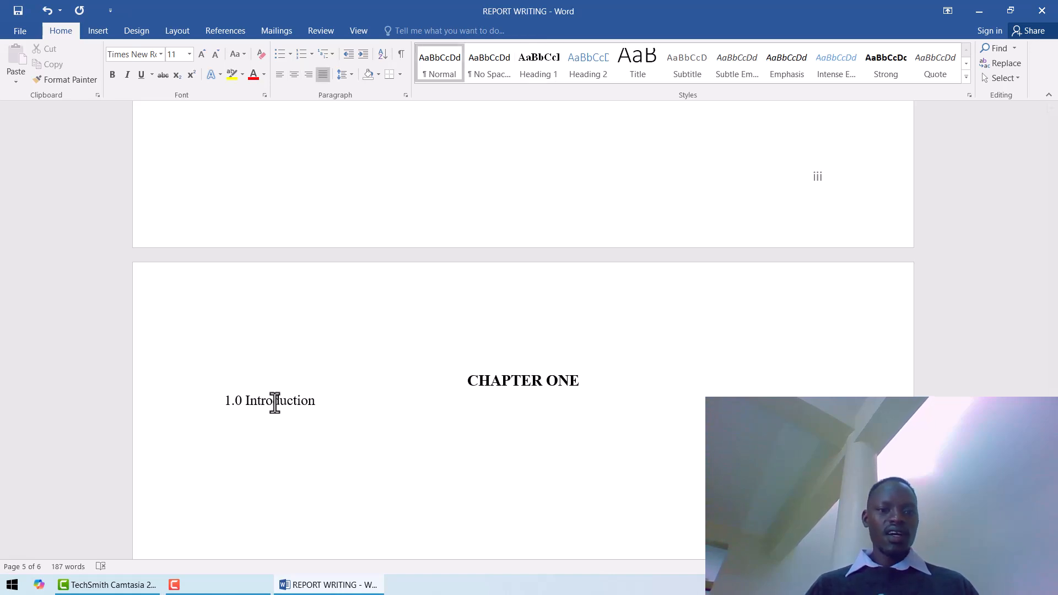
left_click(586, 71)
right_click(587, 70)
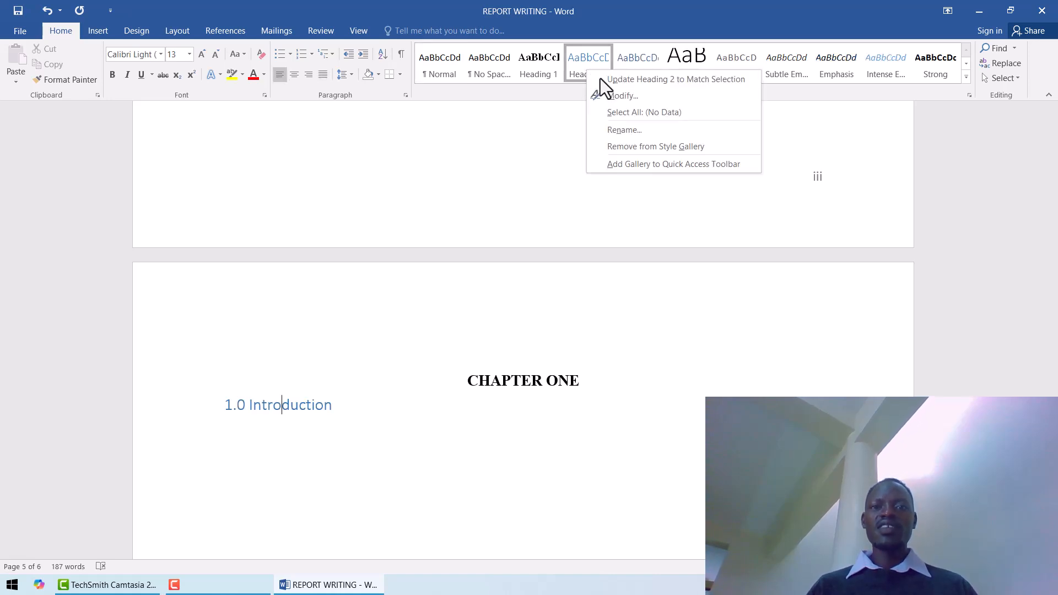
left_click(610, 97)
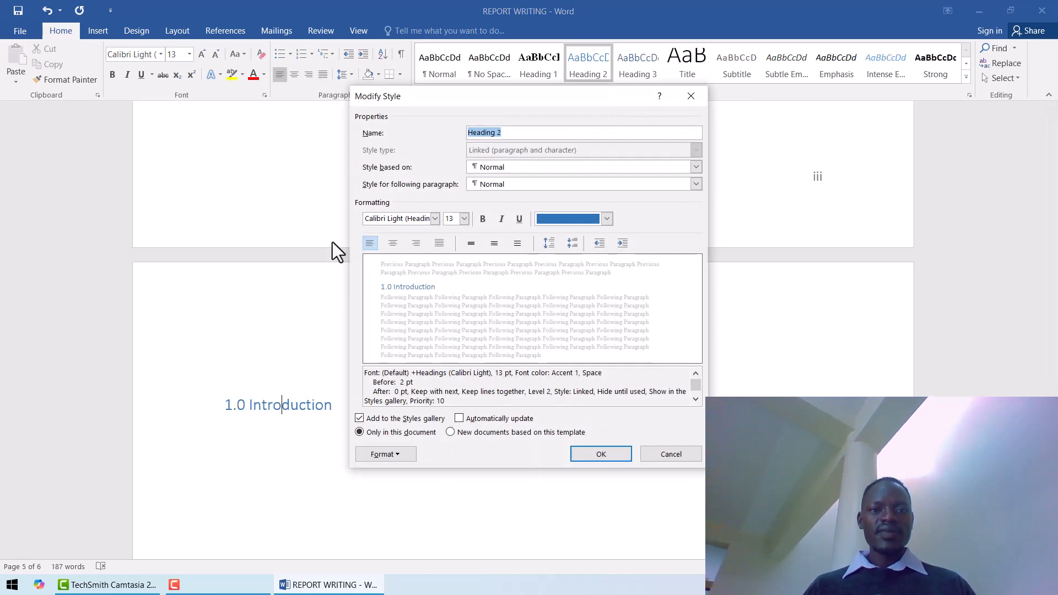
left_click(437, 220)
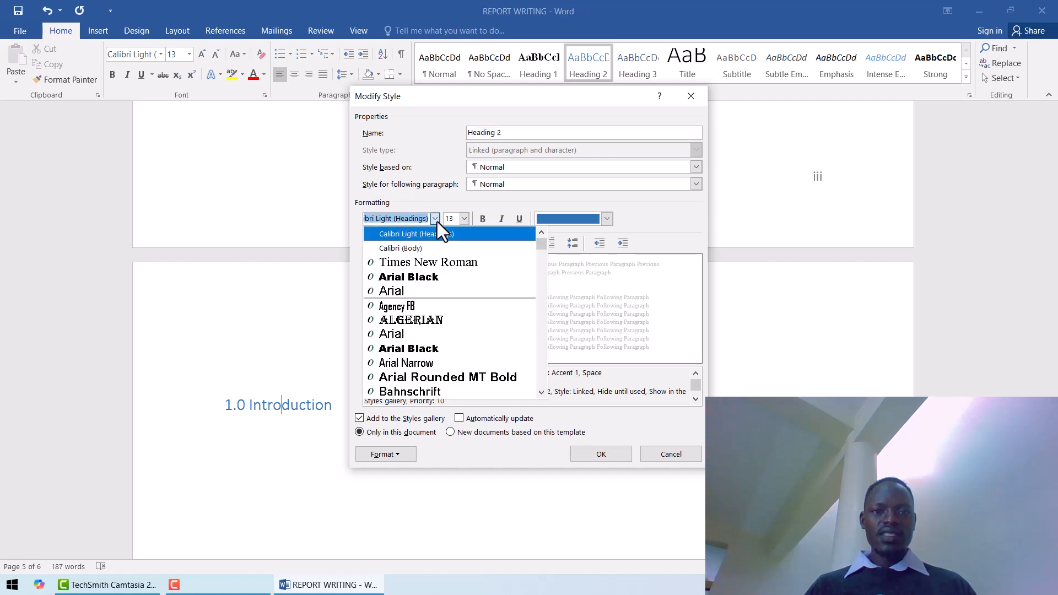
left_click(433, 264)
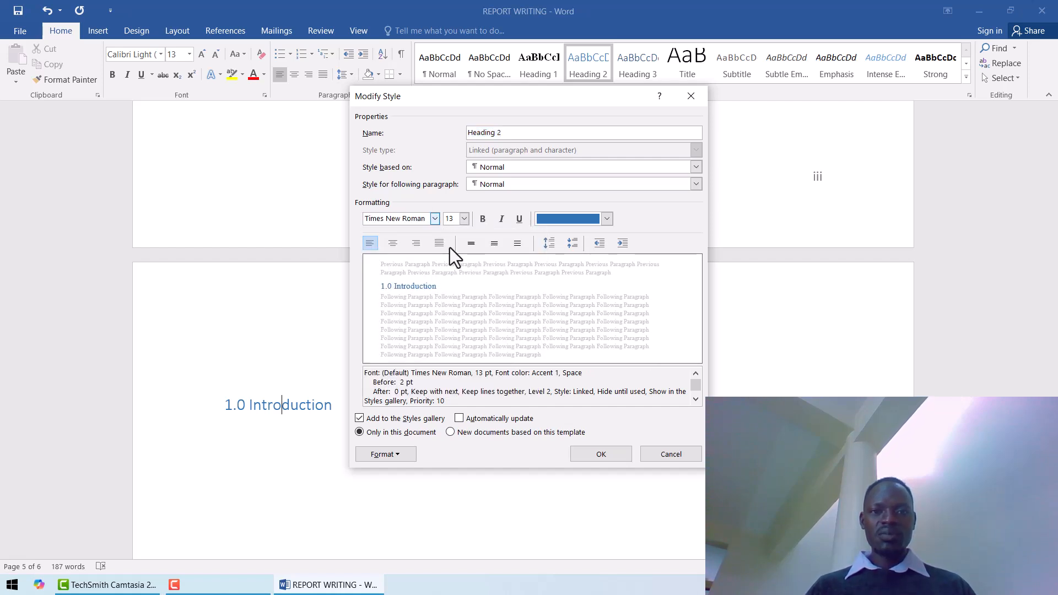
left_click(466, 220)
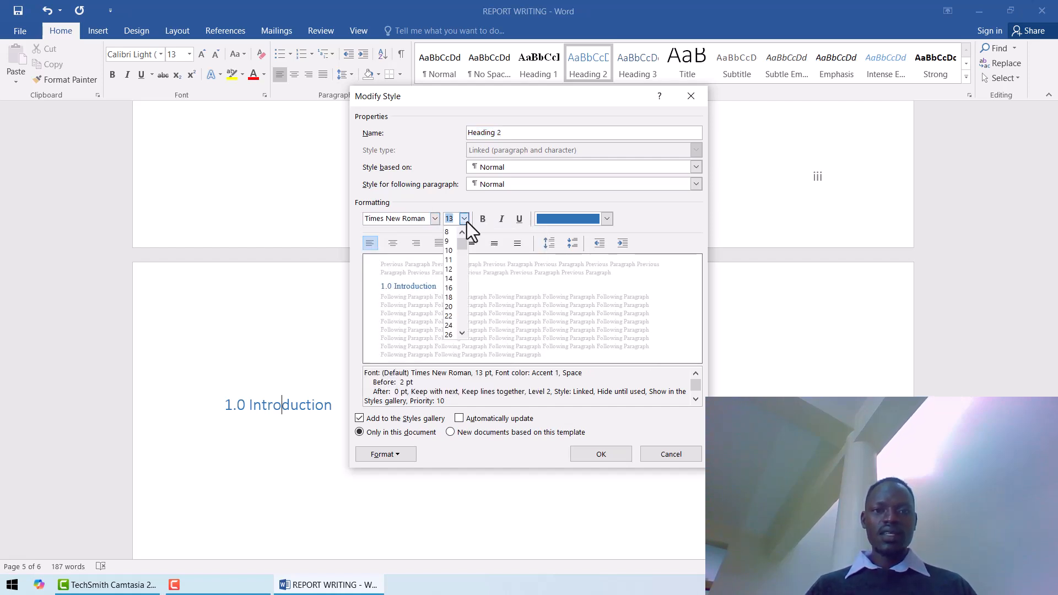
left_click(452, 270)
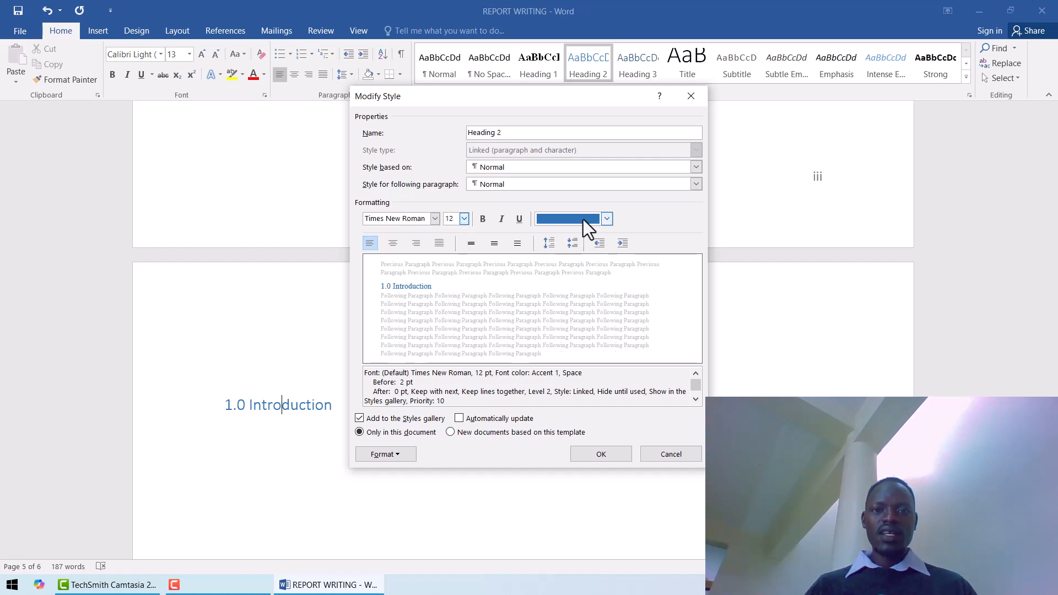
Make the Heading 2 style bold and set its font color to the black theme color.
left_click(483, 221)
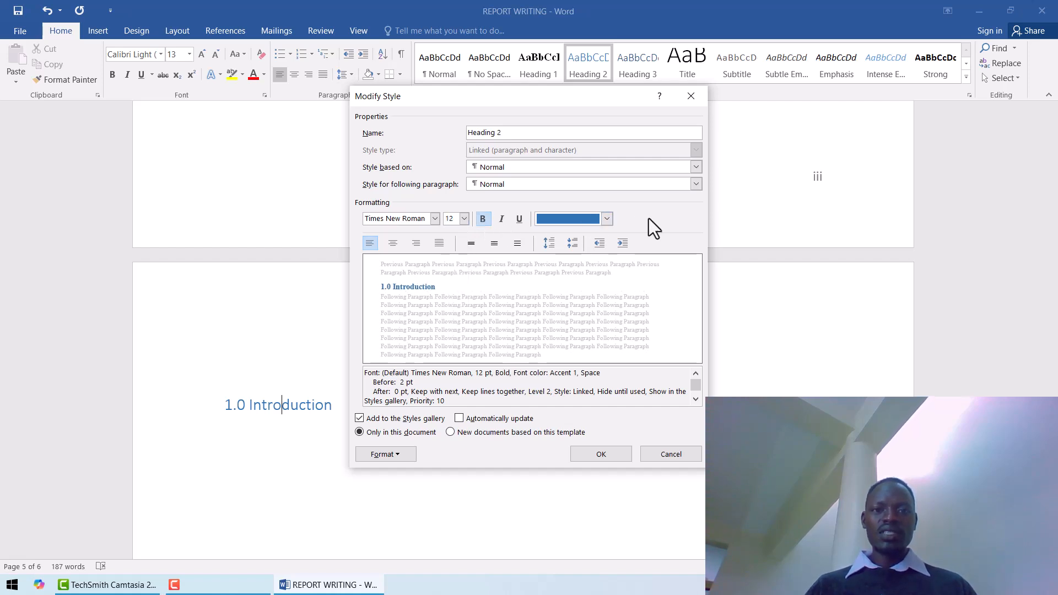
left_click(605, 218)
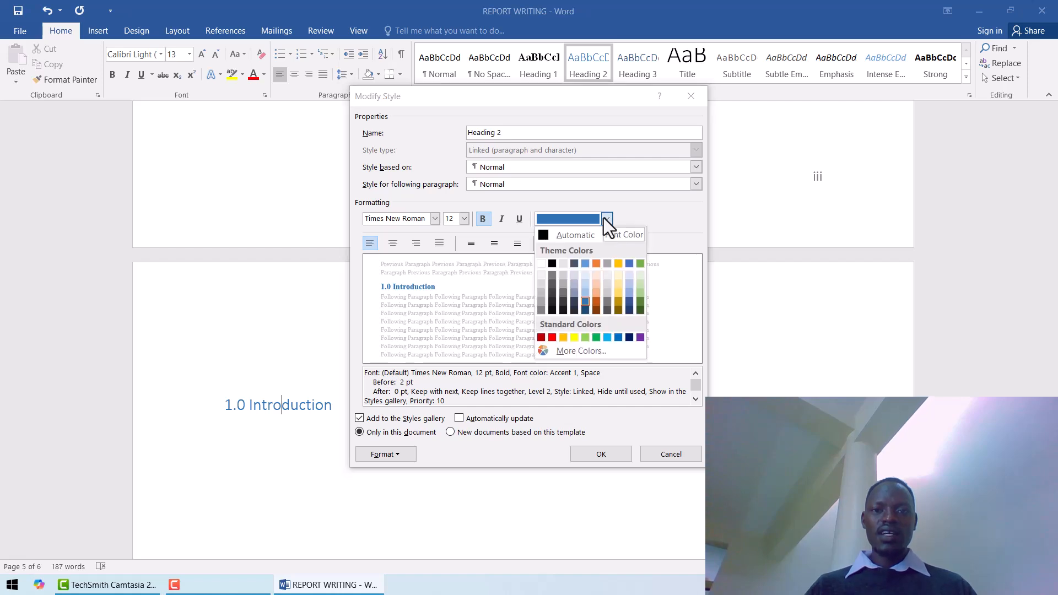
left_click(552, 263)
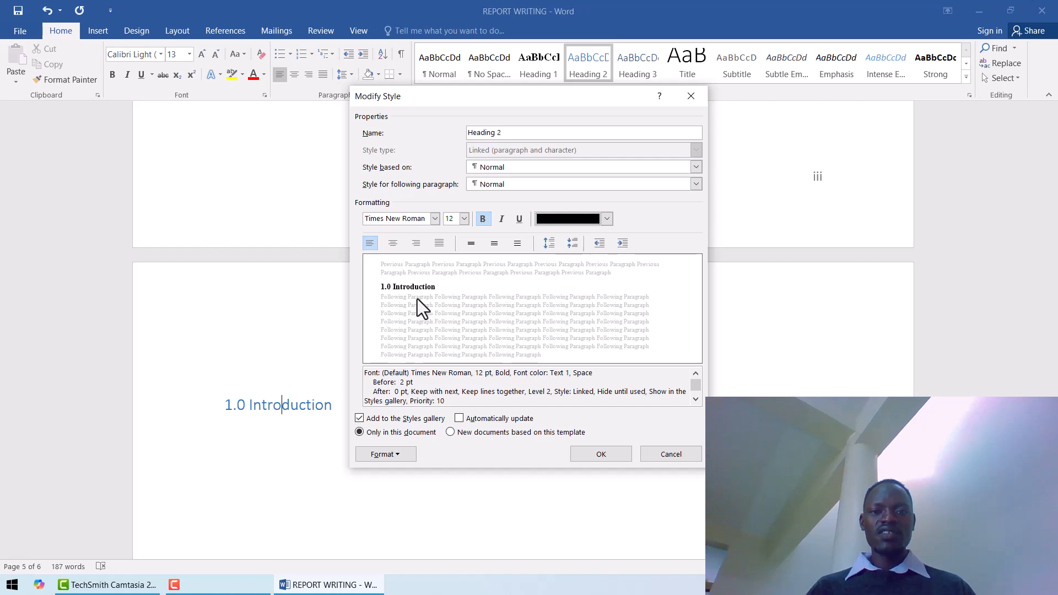
Make the Heading 2 style update automatically and available in new documents based on this template, and save the style changes.
left_click(459, 419)
left_click(451, 431)
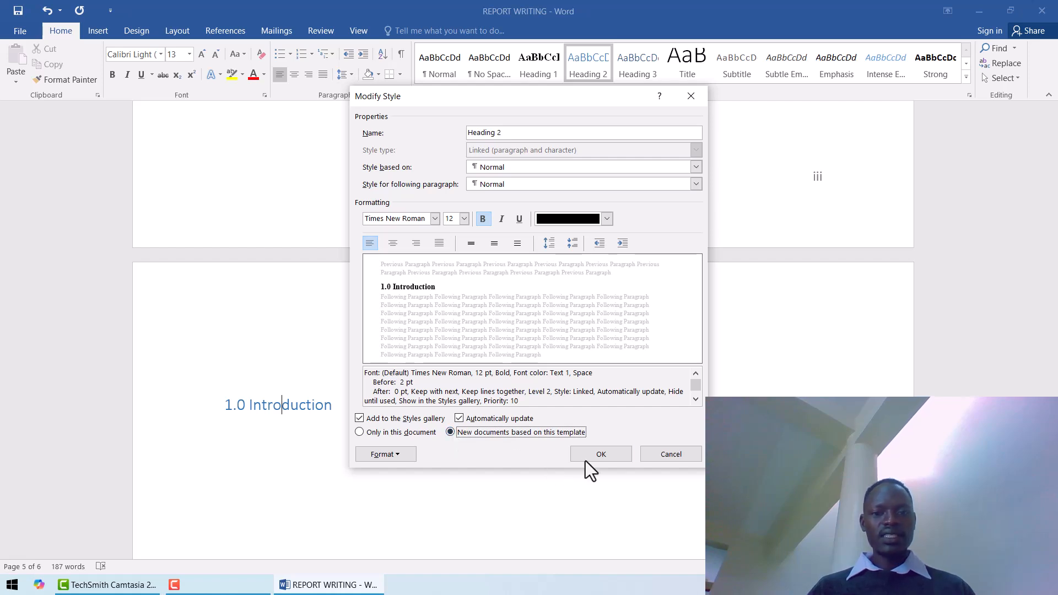
left_click(599, 454)
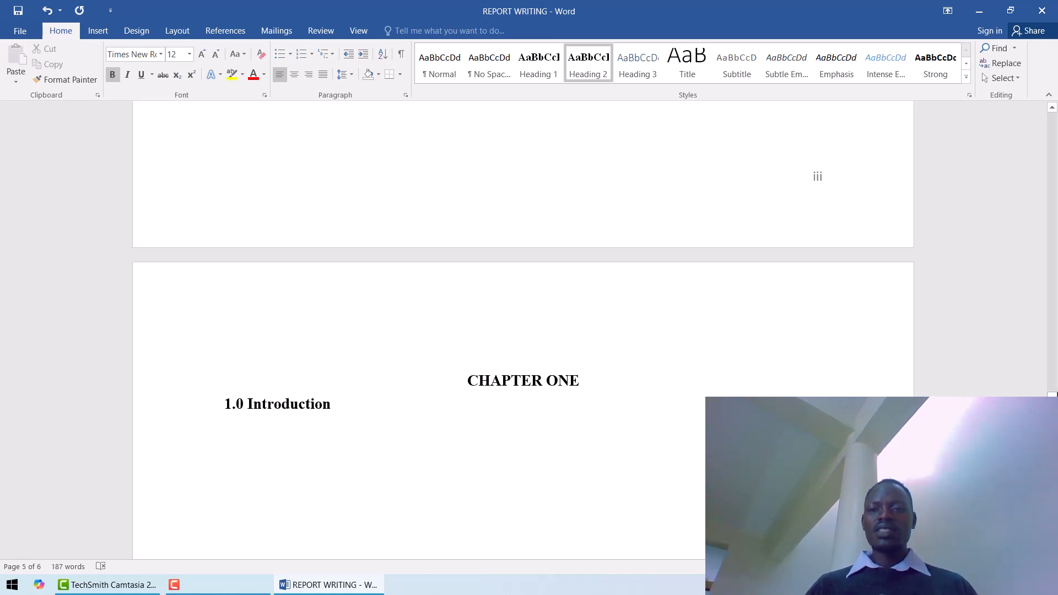
Apply the Heading 1 style to the "CHAPTER TWO LITERATURE REVIEW" title.
scroll(523, 331, "down", 5)
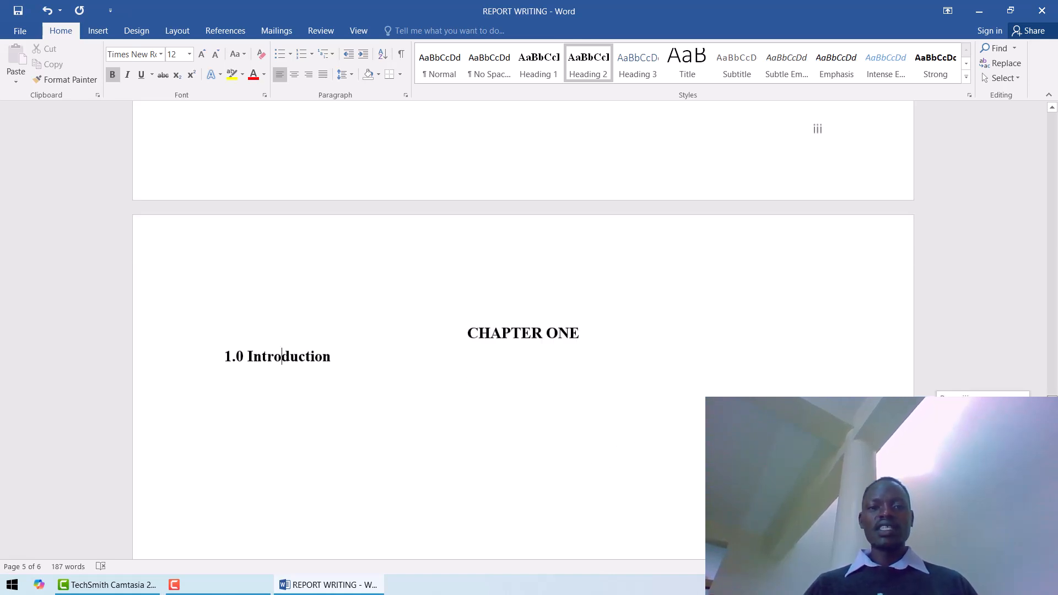
left_click_drag(1053, 414, 1052, 417)
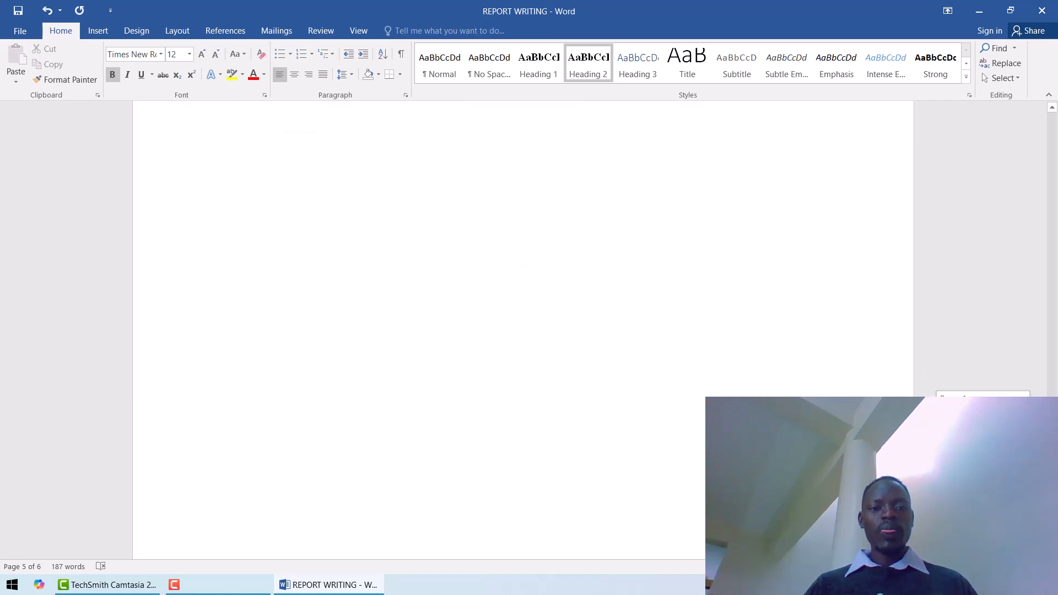
scroll(576, 448, "down", 5)
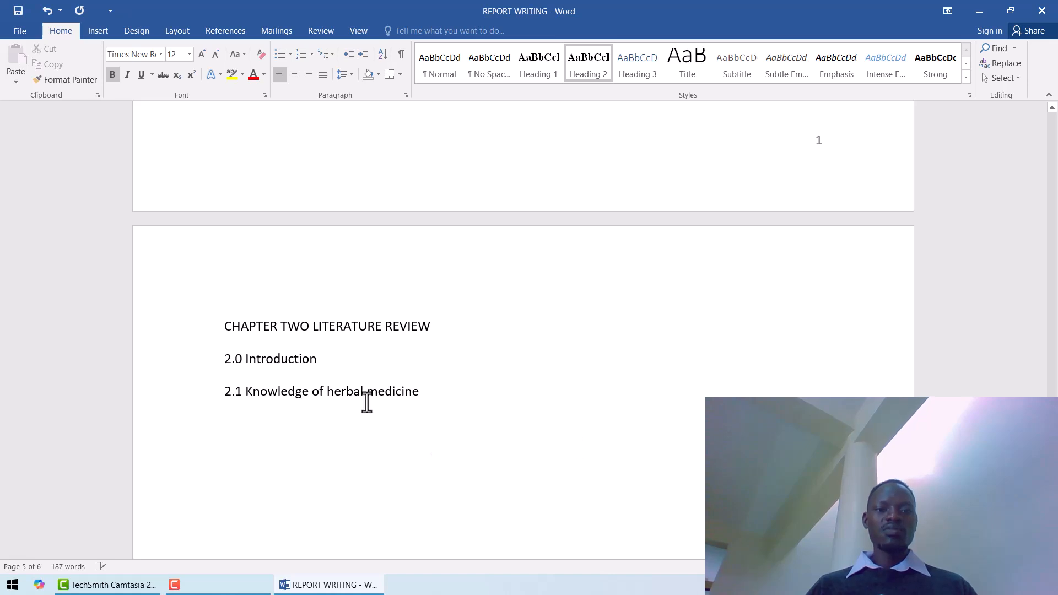
left_click(310, 329)
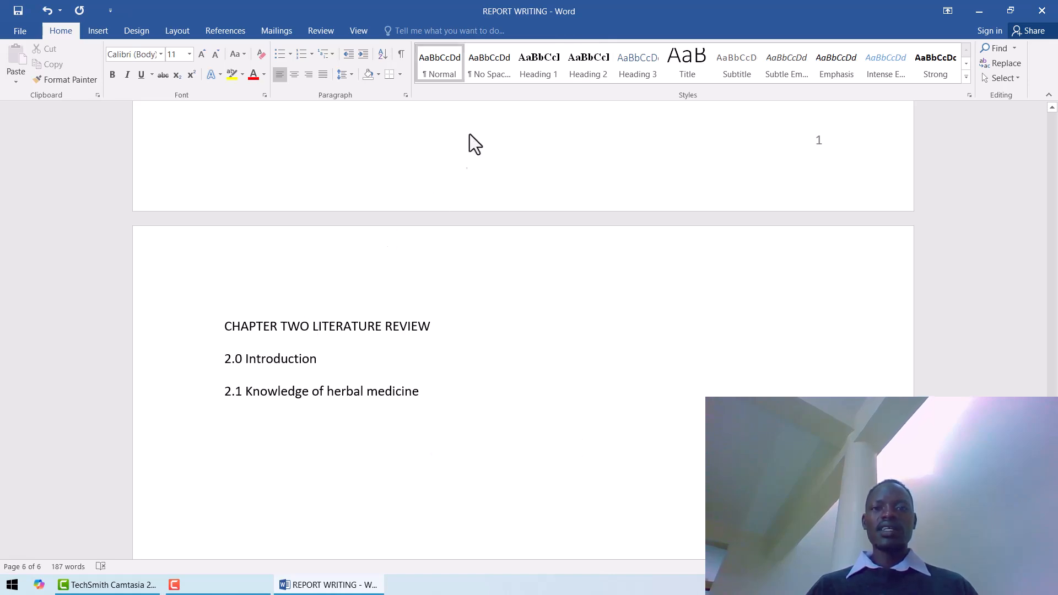
left_click(530, 71)
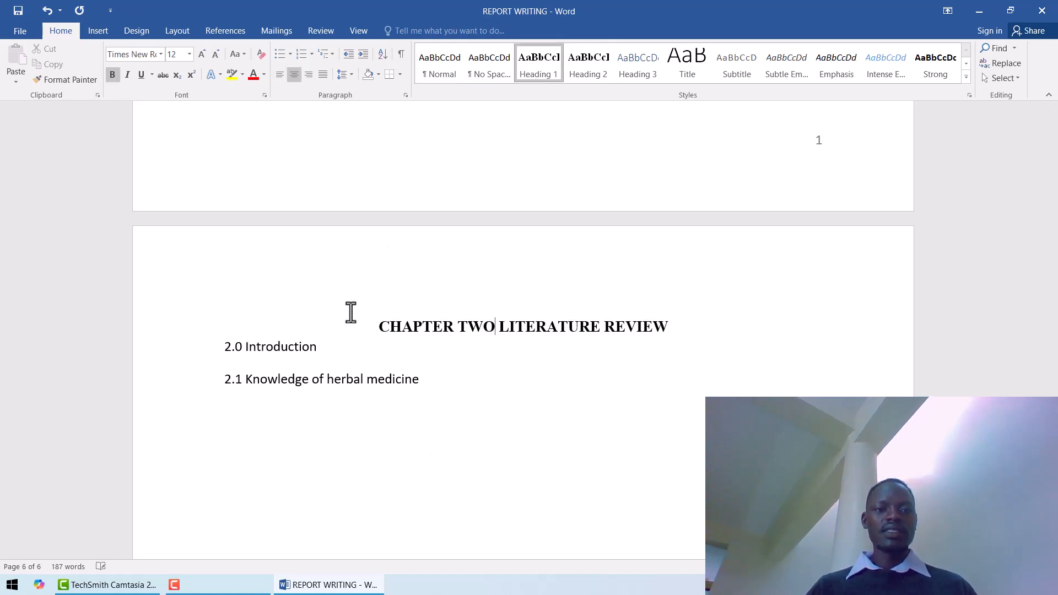
Apply the Heading 2 style to the "2.0 Introduction" and "2.1 Knowledge of herbal medicine" subheadings.
left_click(271, 347)
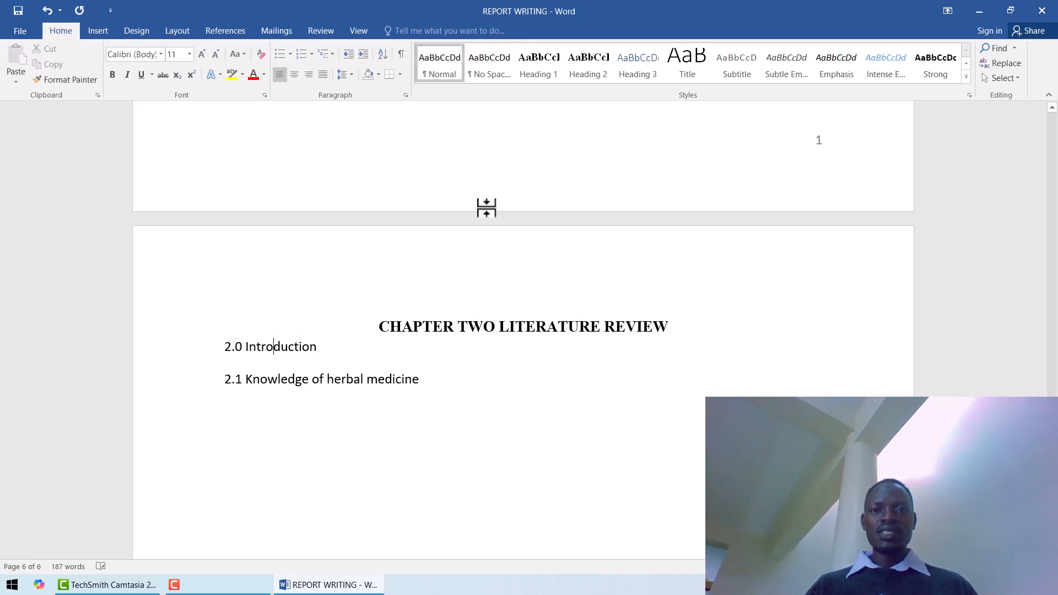
left_click(582, 78)
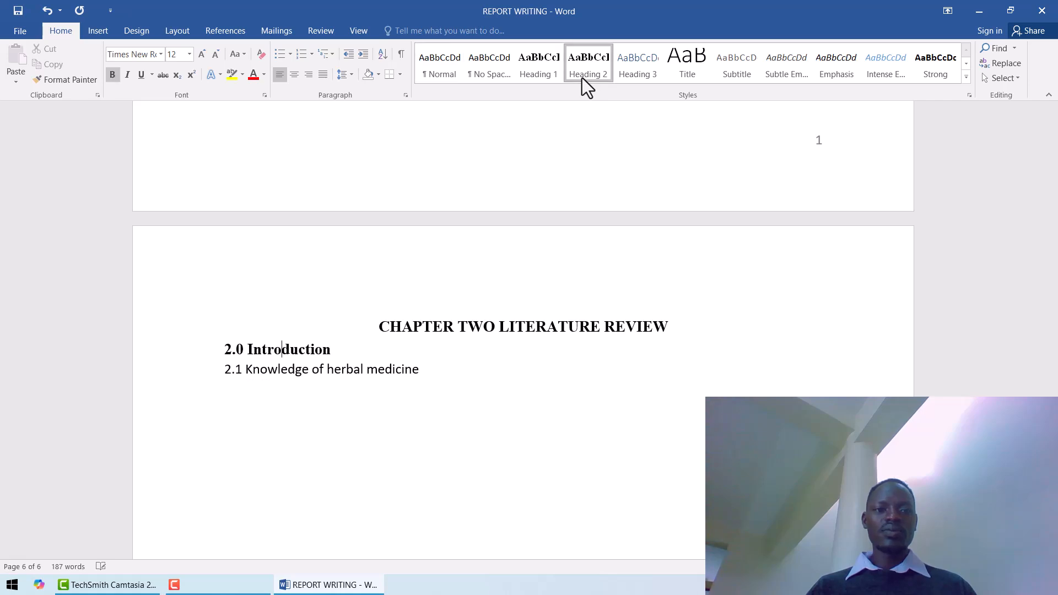
left_click(265, 378)
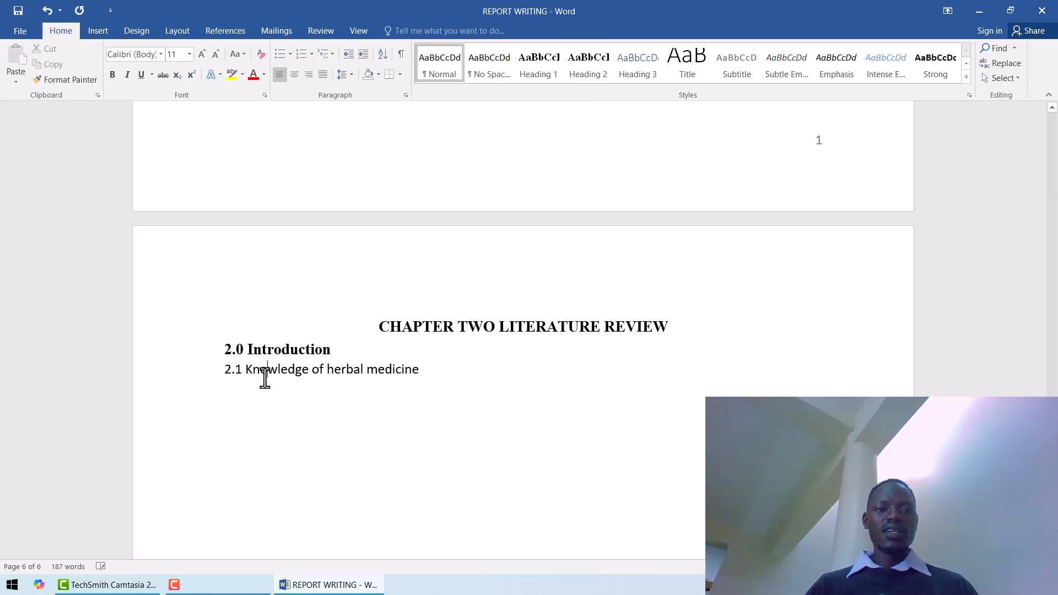
left_click(582, 63)
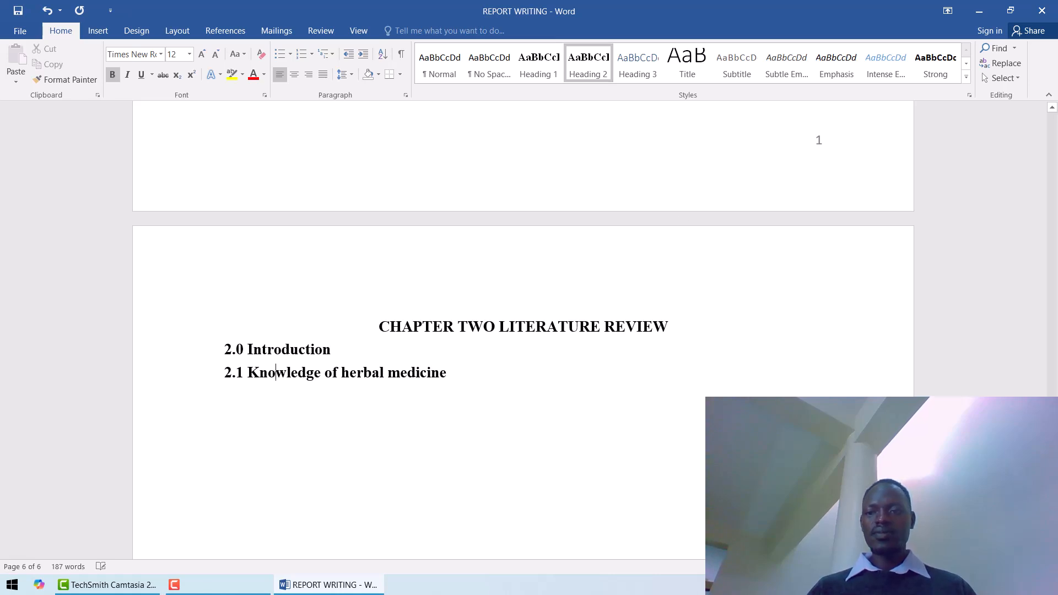
Insert an Automatic Table 2 table of contents in the empty space on page 4, before CHAPTER ONE.
scroll(524, 329, "down", 7)
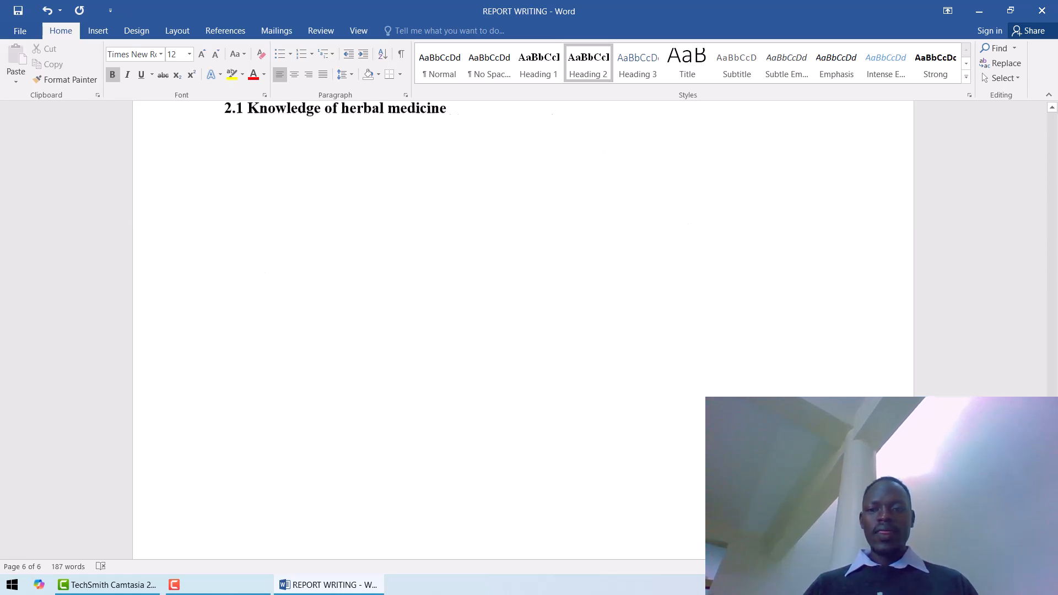
left_click_drag(1056, 523, 1057, 264)
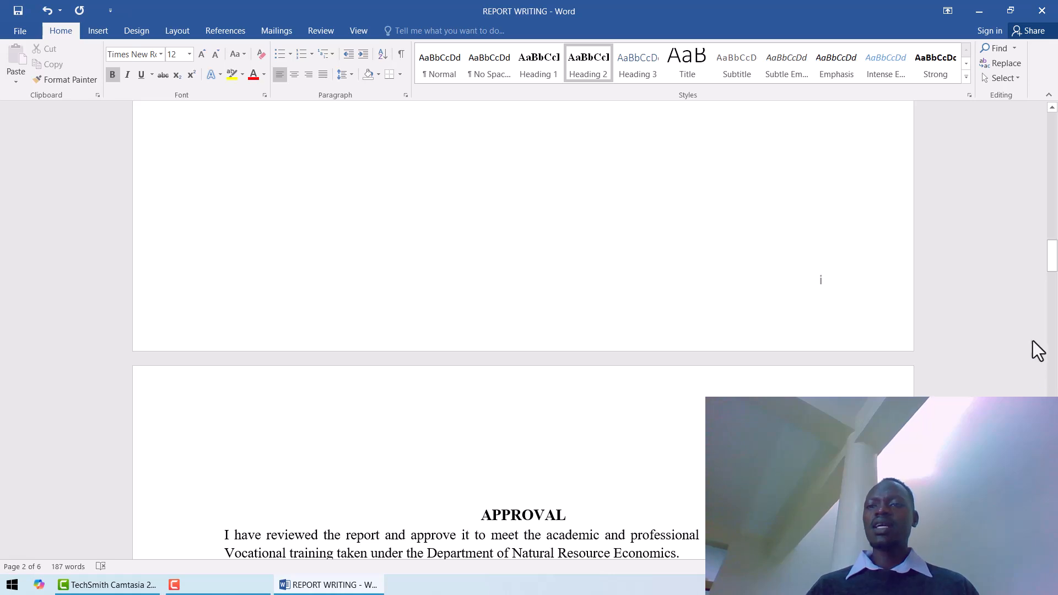
mouse_move(1053, 270)
left_mouse_down()
mouse_move(1054, 397)
mouse_move(1054, 366)
left_mouse_up()
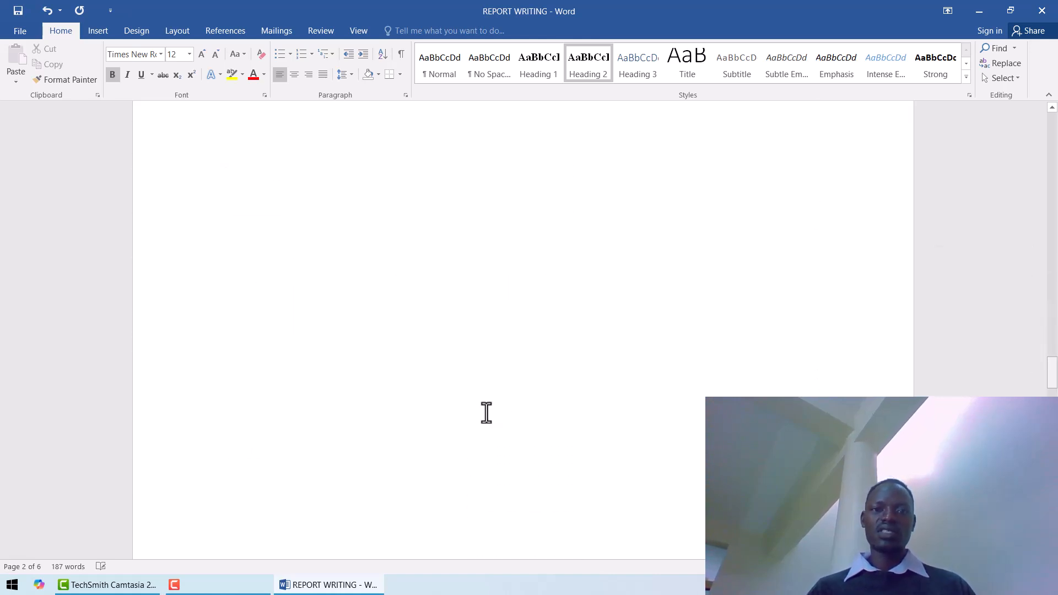
left_click(282, 358)
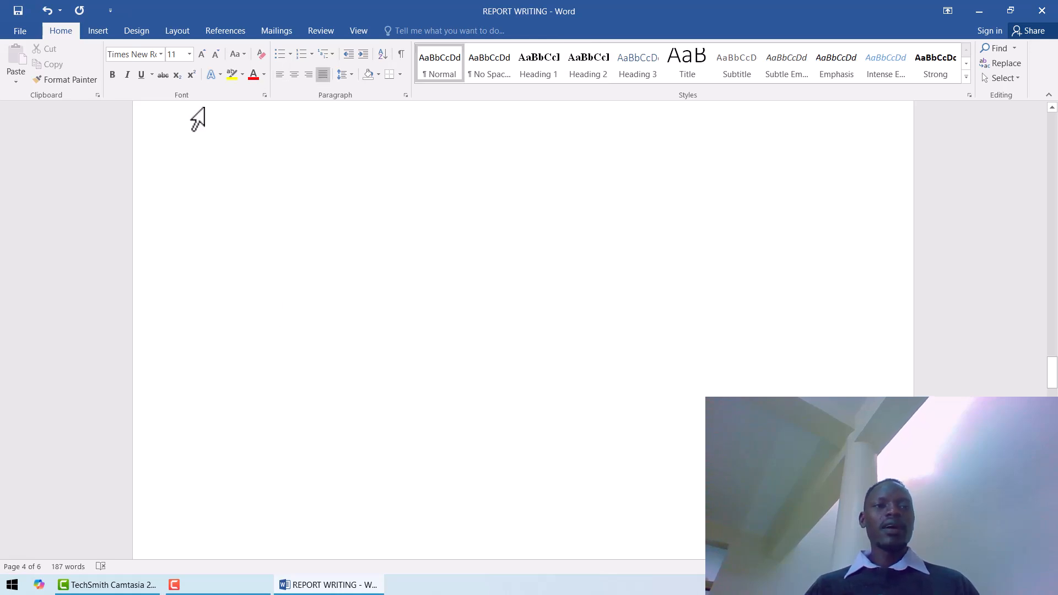
left_click(229, 31)
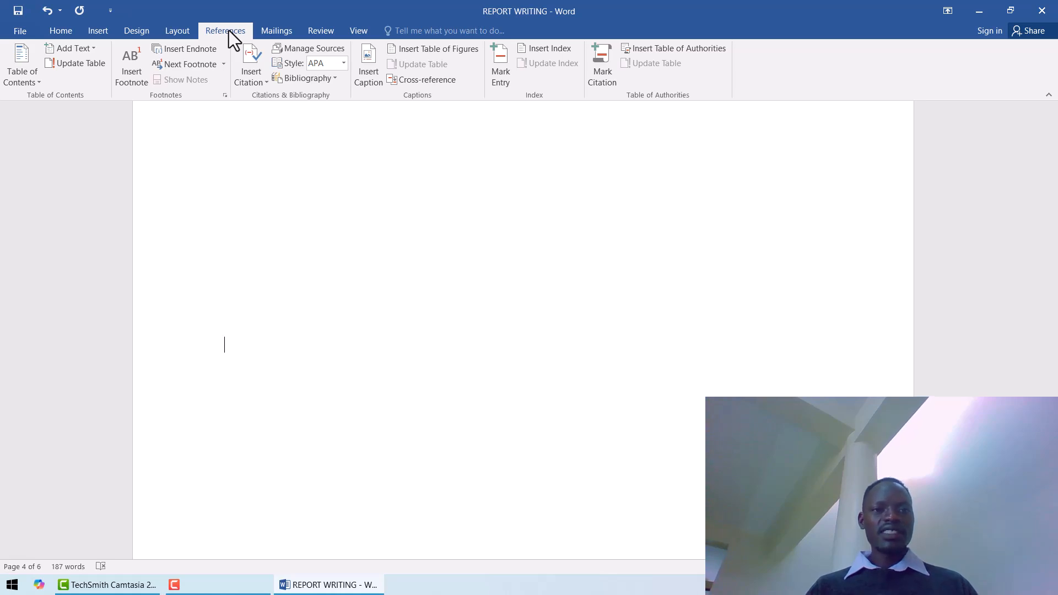
left_click(21, 72)
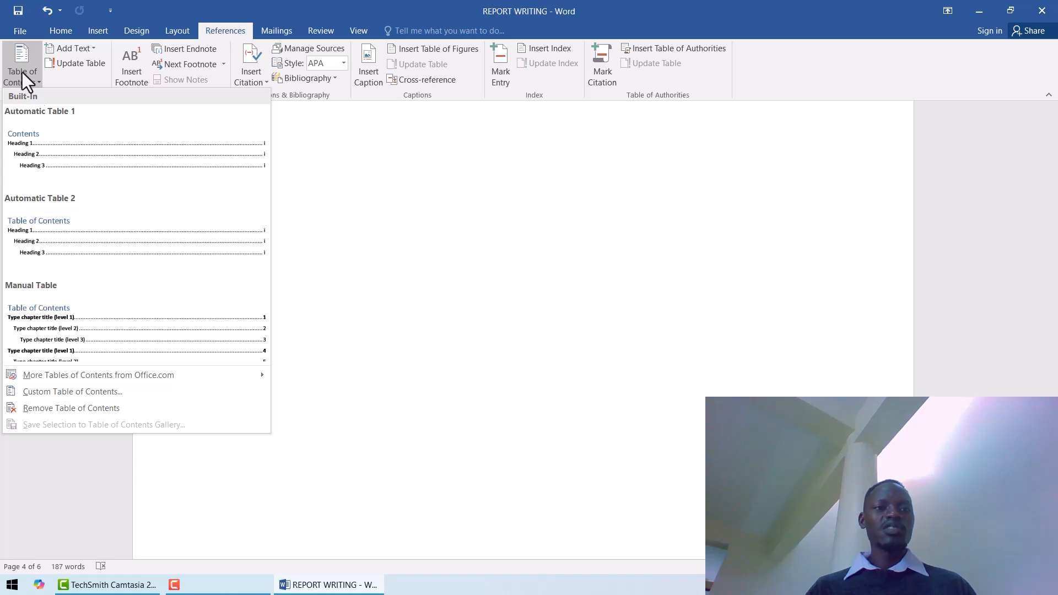
left_click(44, 214)
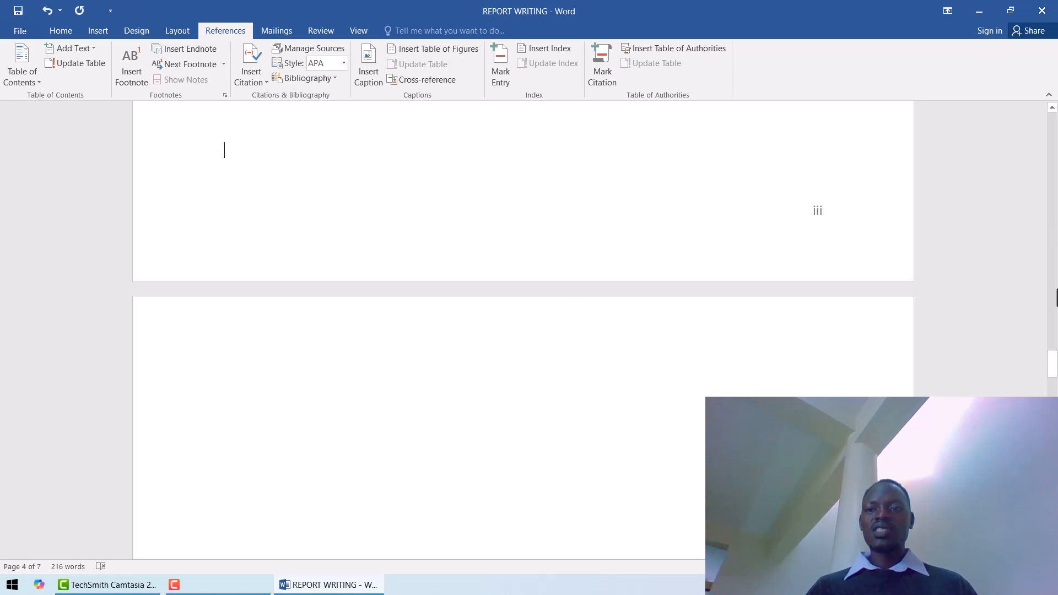
Make the "Table of Contents" title bold and change its font to Times New Roman.
mouse_move(1056, 362)
left_mouse_down()
mouse_move(1055, 322)
mouse_move(1055, 347)
left_mouse_up()
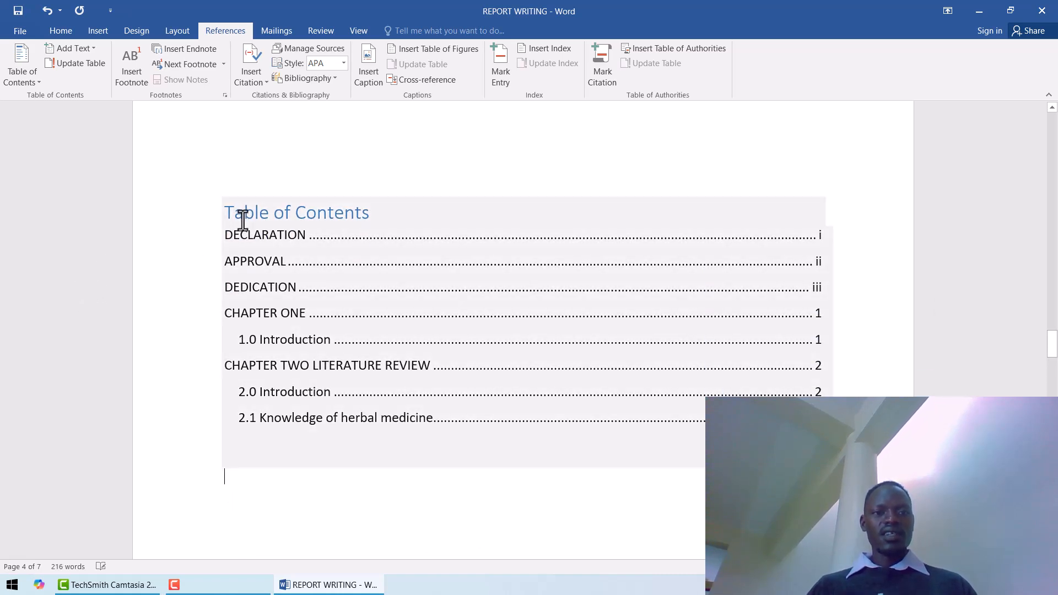
left_click(229, 216)
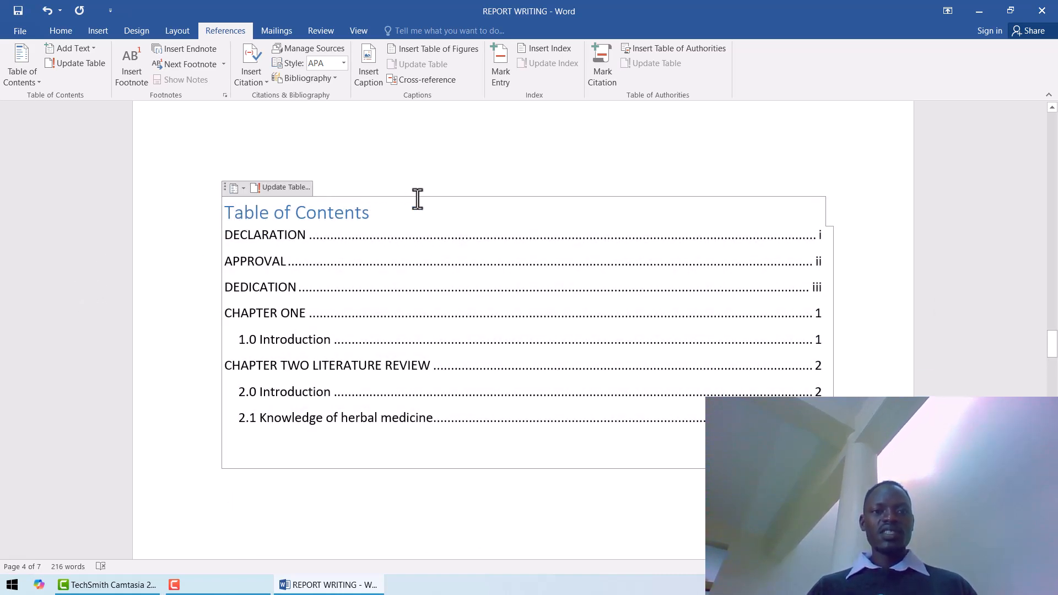
left_click_drag(380, 219, 232, 223)
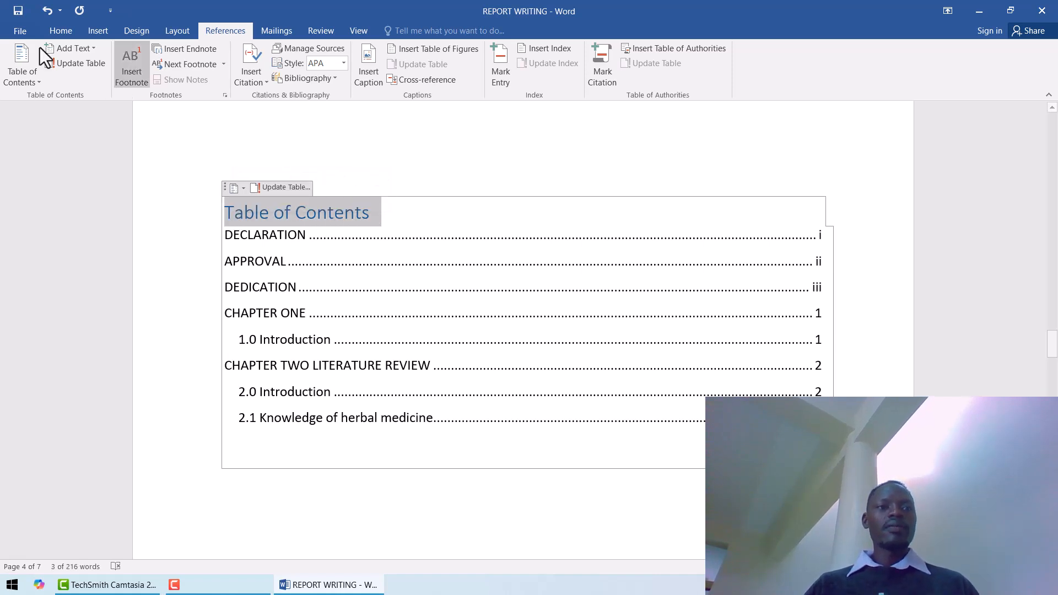
left_click(53, 31)
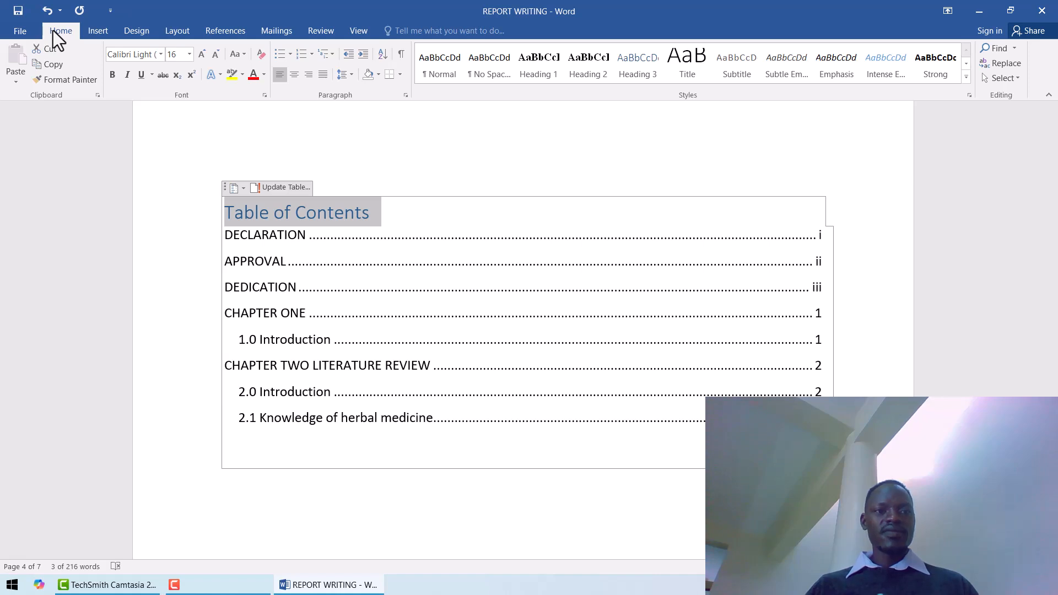
left_click(112, 75)
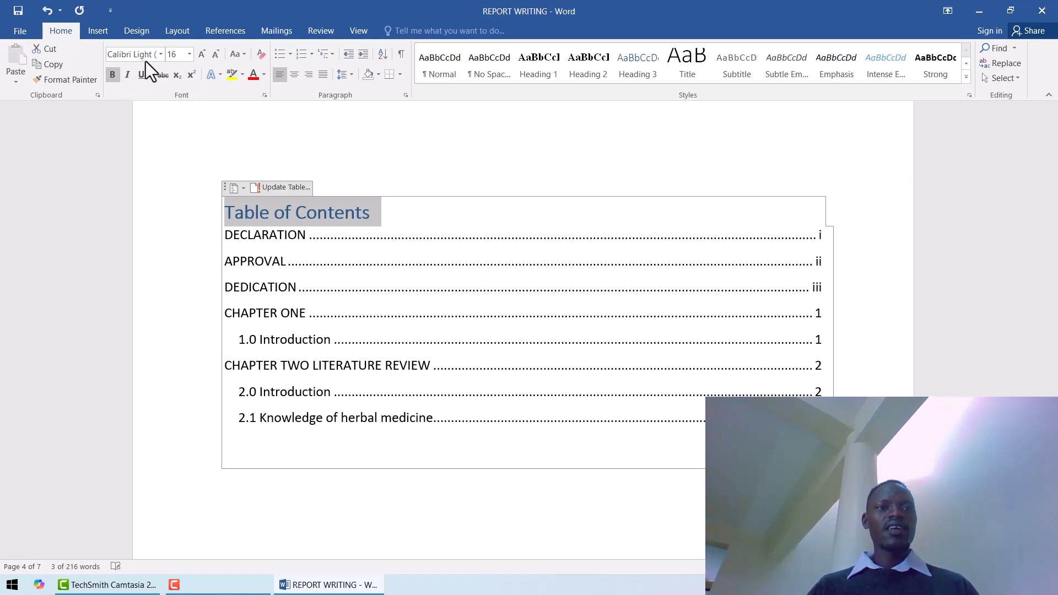
left_click(160, 54)
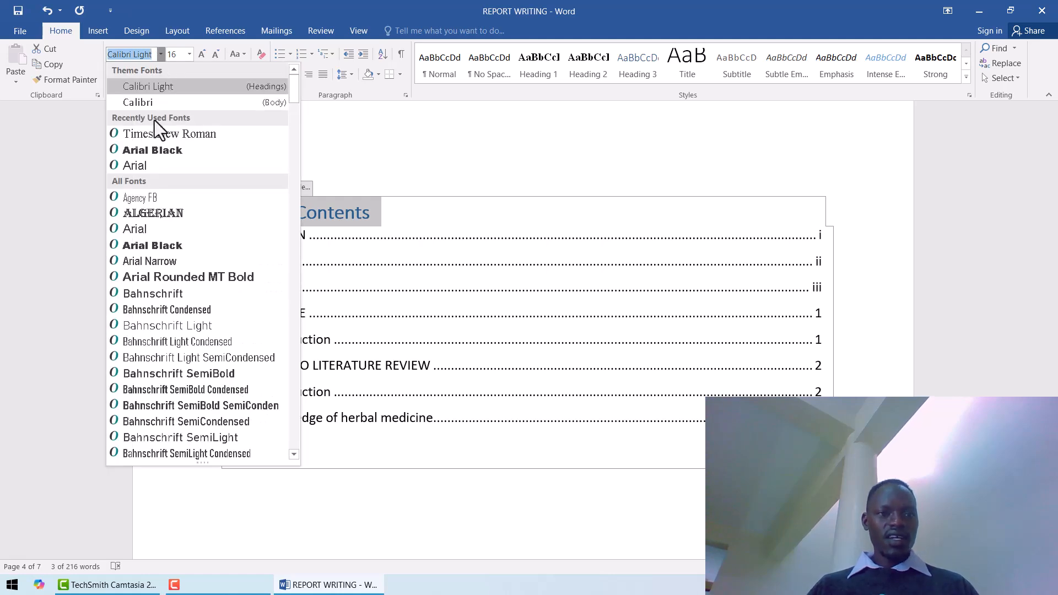
left_click(150, 136)
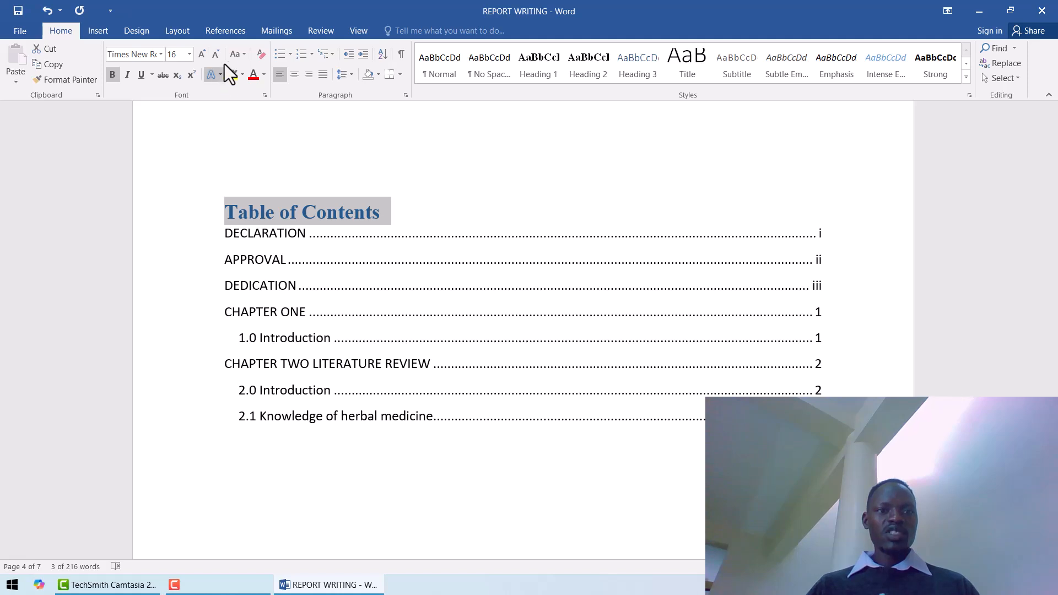
Convert the "Table of Contents" title to uppercase, center it and change its font color to black.
left_click(239, 56)
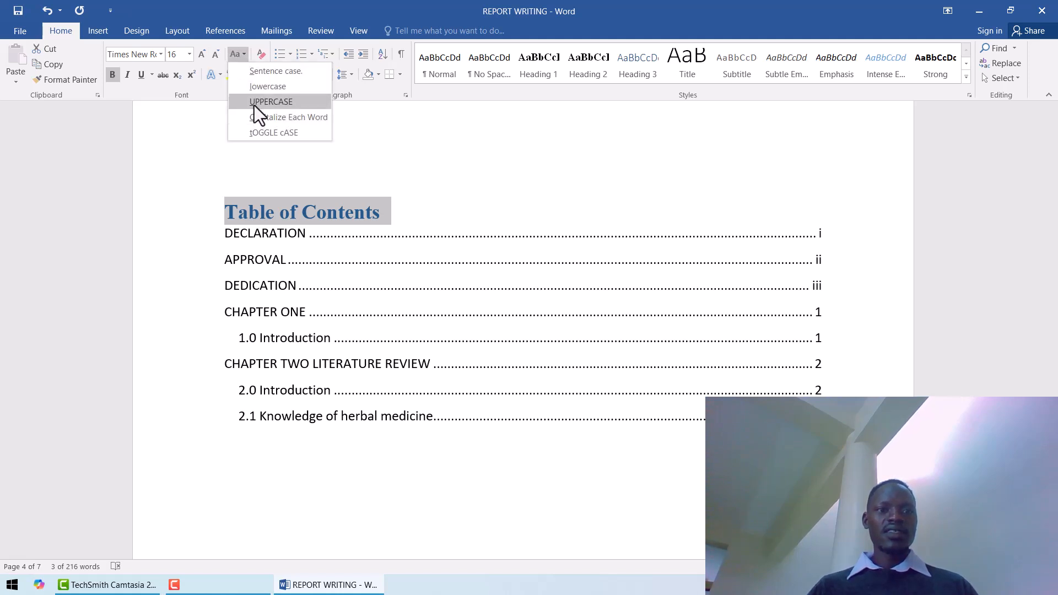
left_click(254, 104)
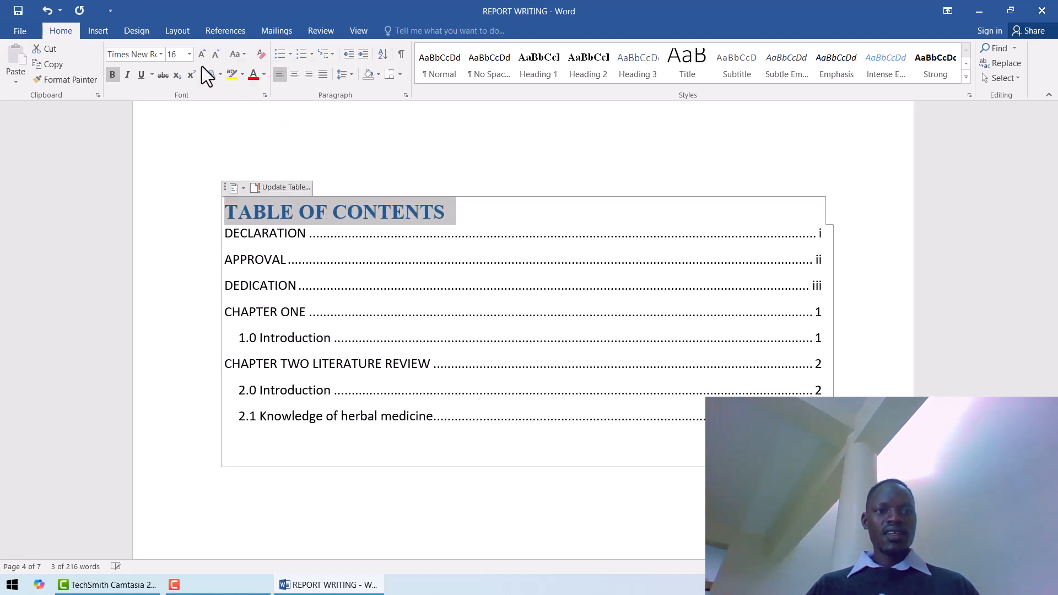
left_click(293, 77)
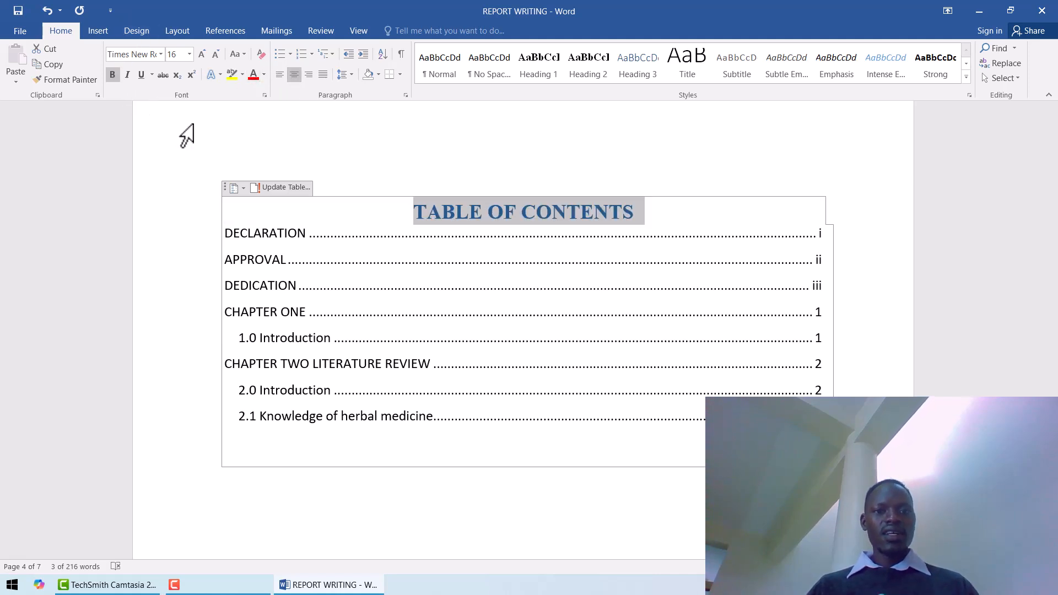
left_click(263, 80)
left_click(263, 119)
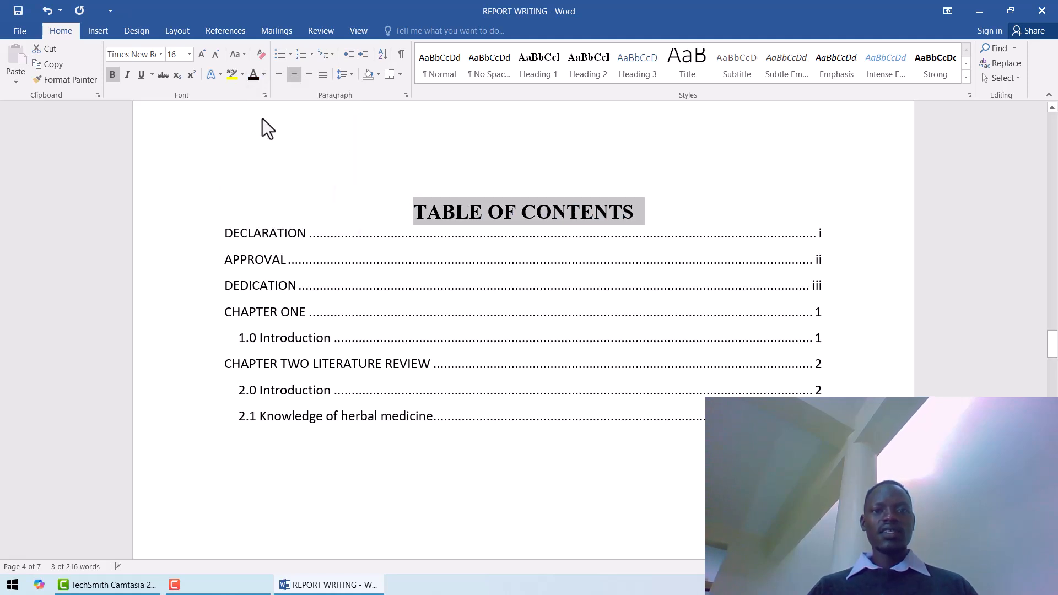
left_click(382, 197)
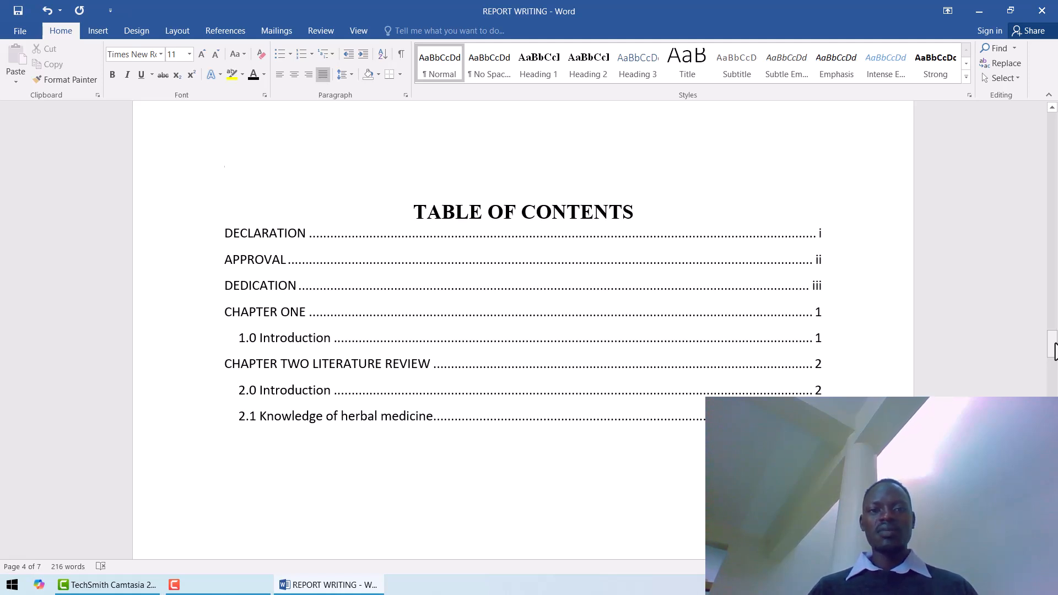
Add the subheading "1.1 Reports" below "1.0 Introduction" in CHAPTER ONE and apply the Heading 2 style to it.
left_click_drag(1054, 351, 1054, 404)
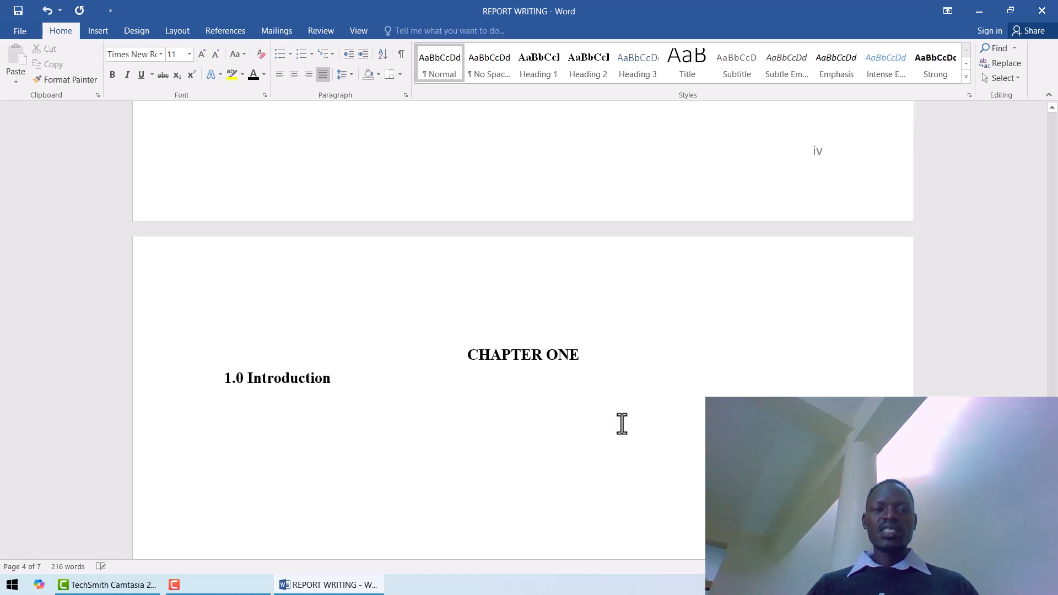
left_click(343, 393)
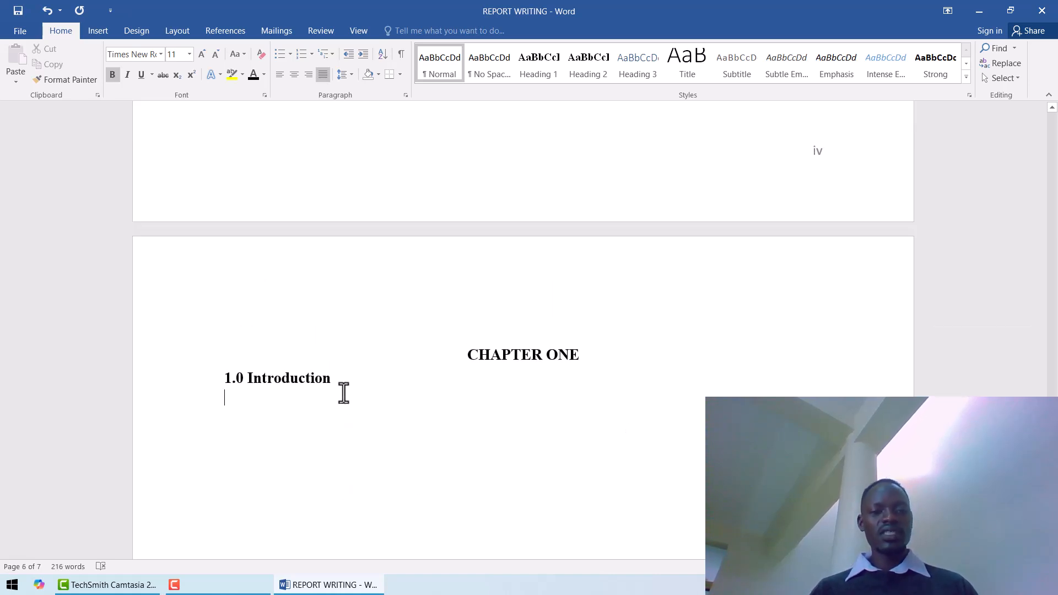
type("1.1")
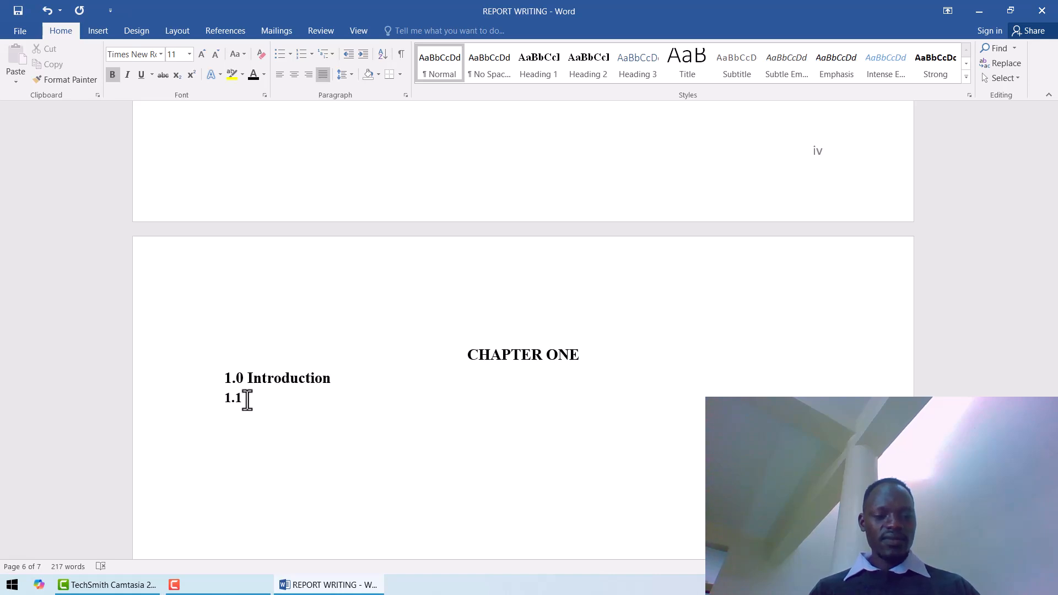
type("Reports")
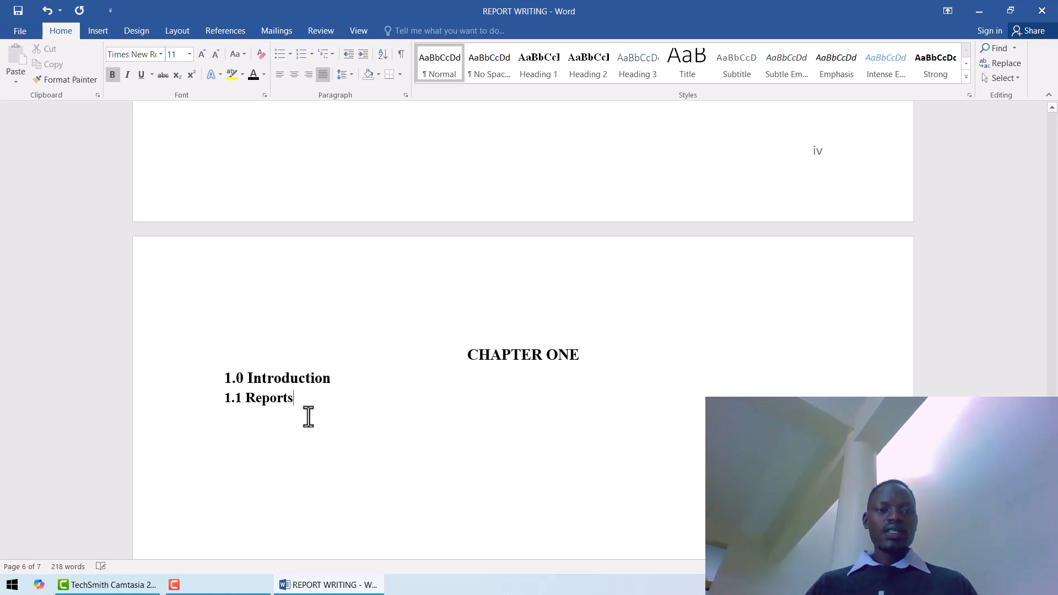
left_click(262, 399)
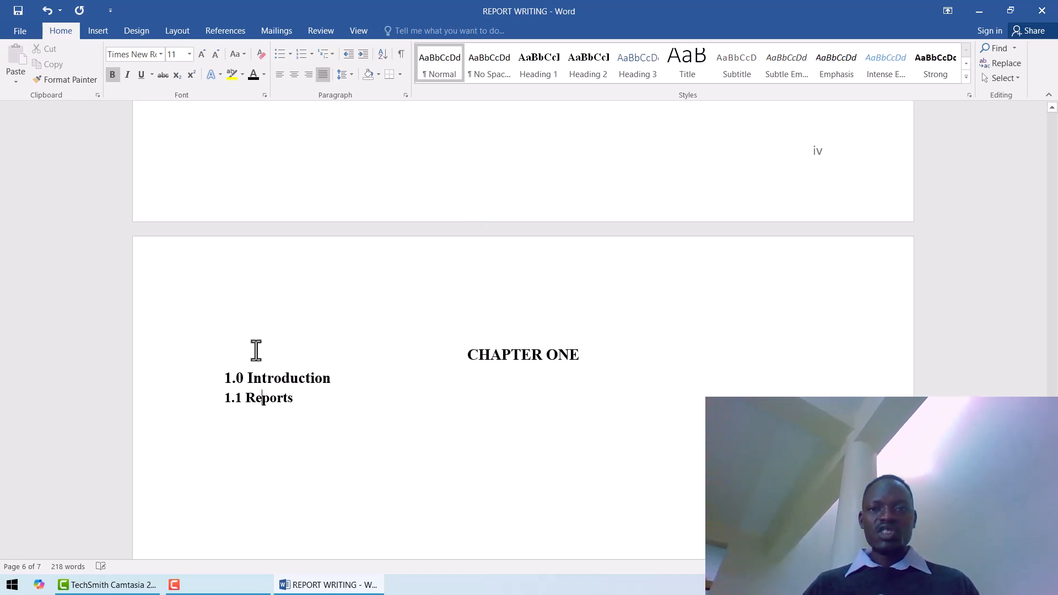
left_click(590, 60)
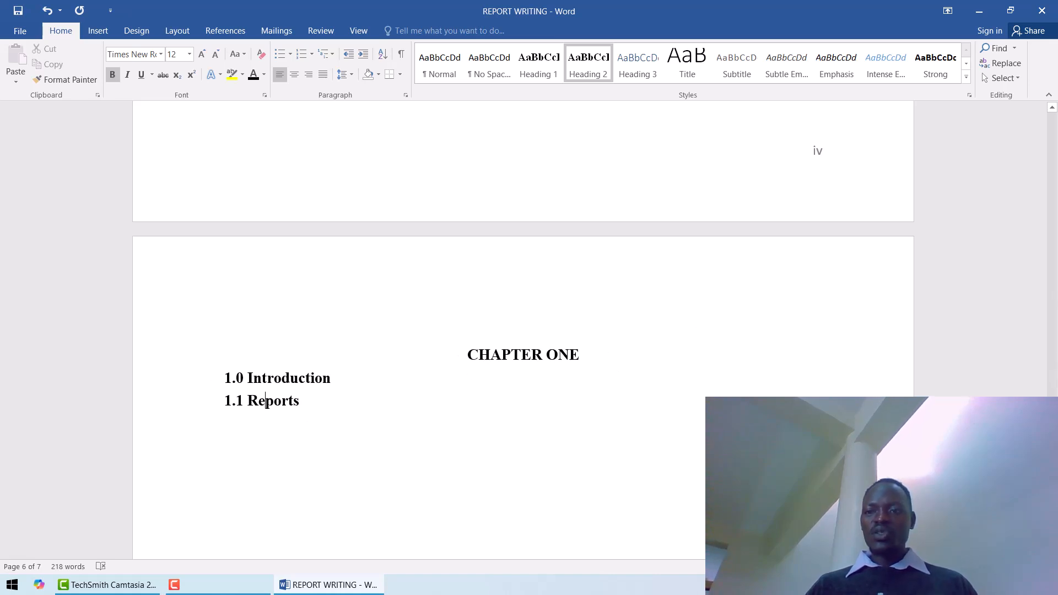
Update the entire table of contents on page 4, including its headings as well as its page numbers.
left_click_drag(1053, 402, 1053, 341)
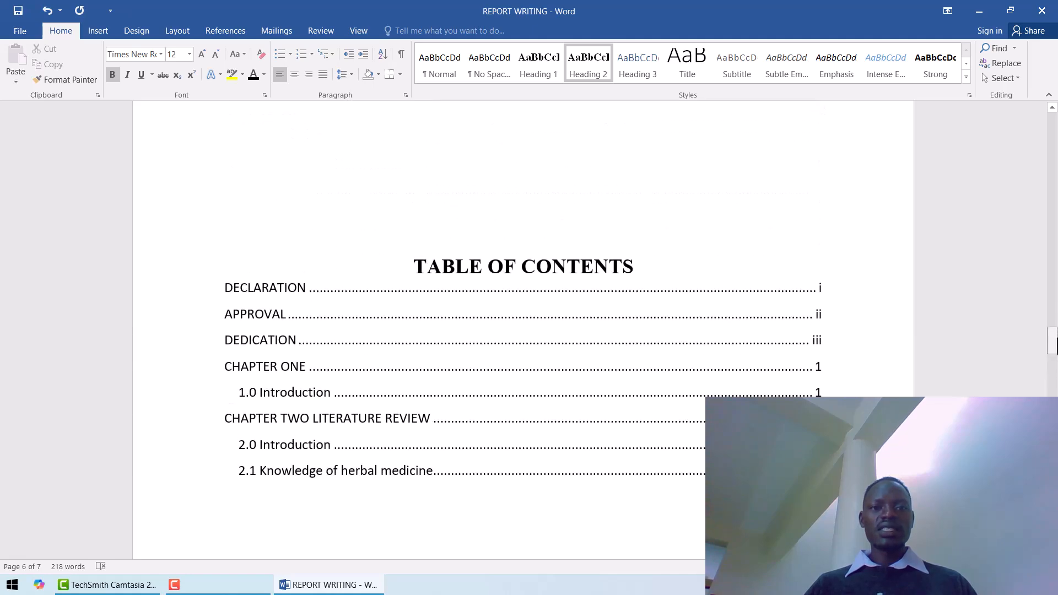
left_click(560, 487)
left_click(416, 368)
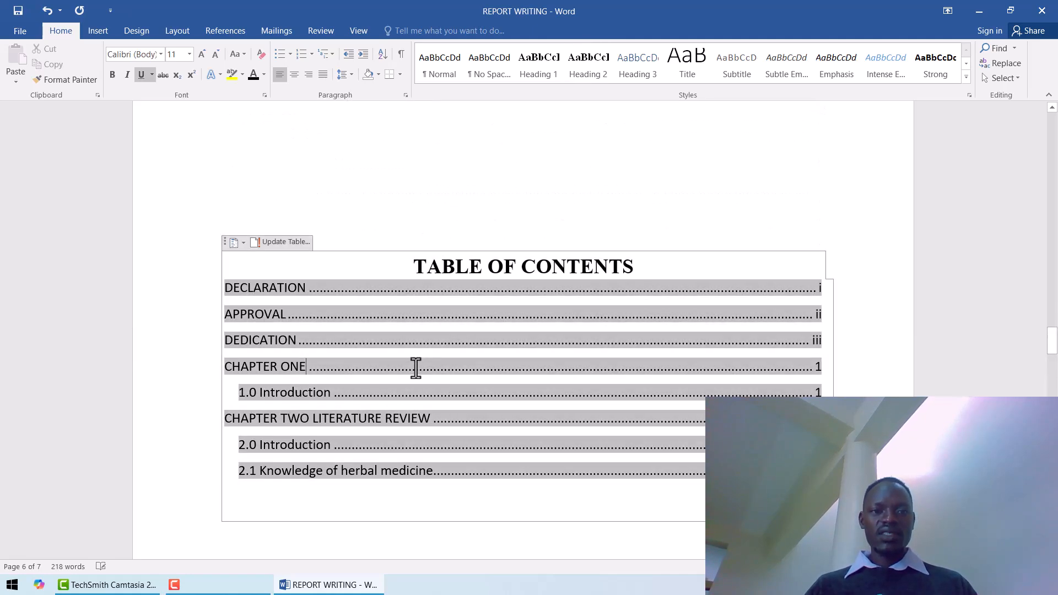
left_click(274, 243)
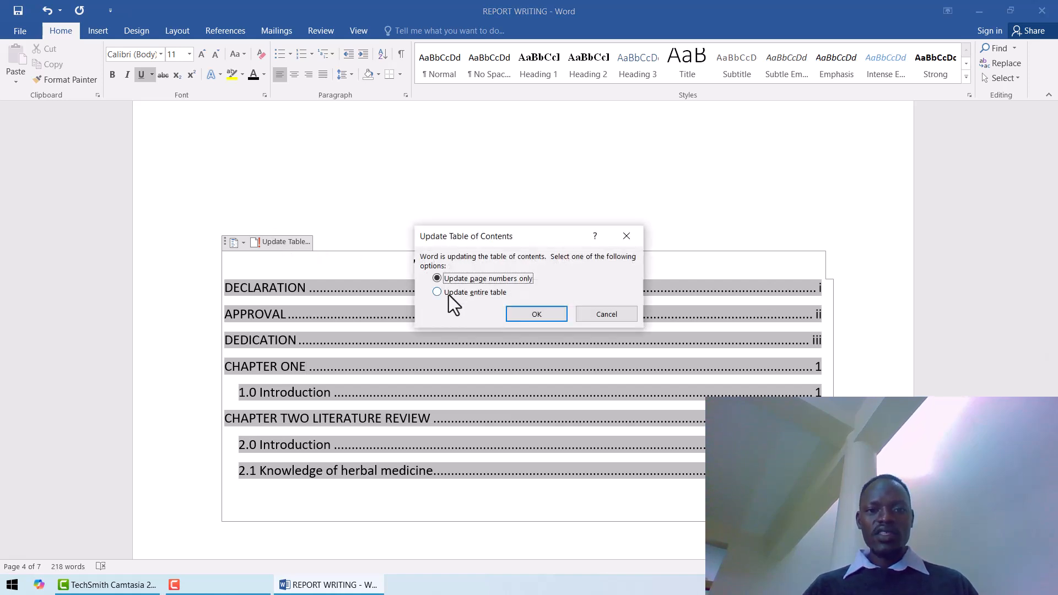
left_click(441, 296)
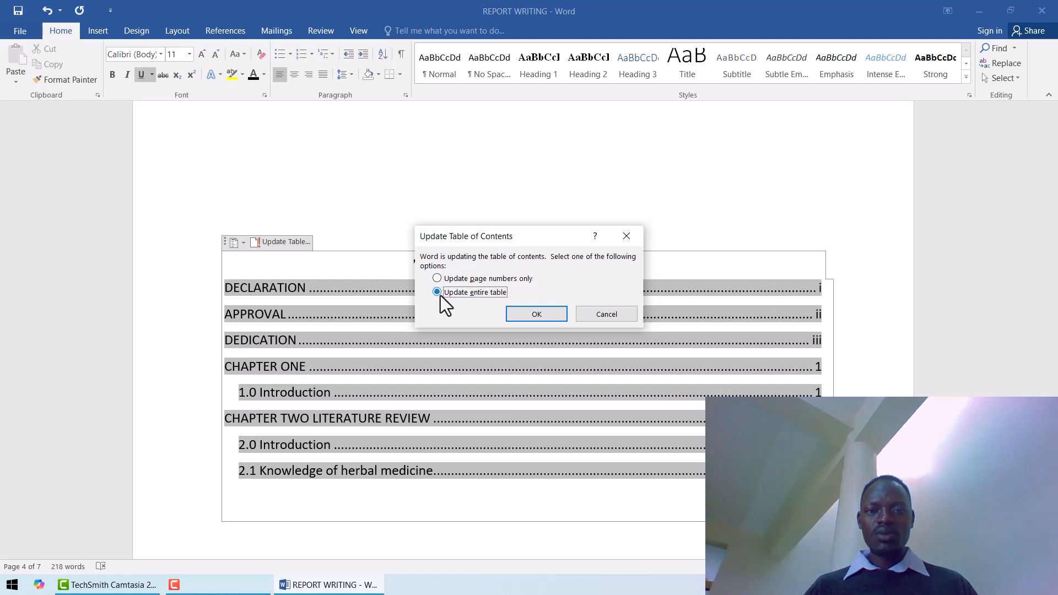
left_click(550, 314)
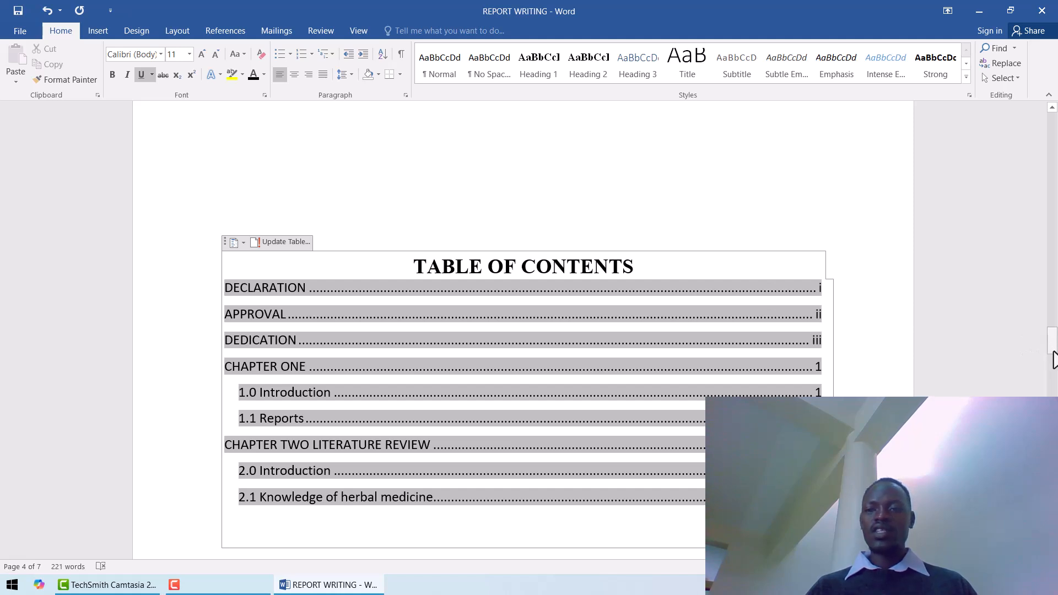
left_click(722, 522)
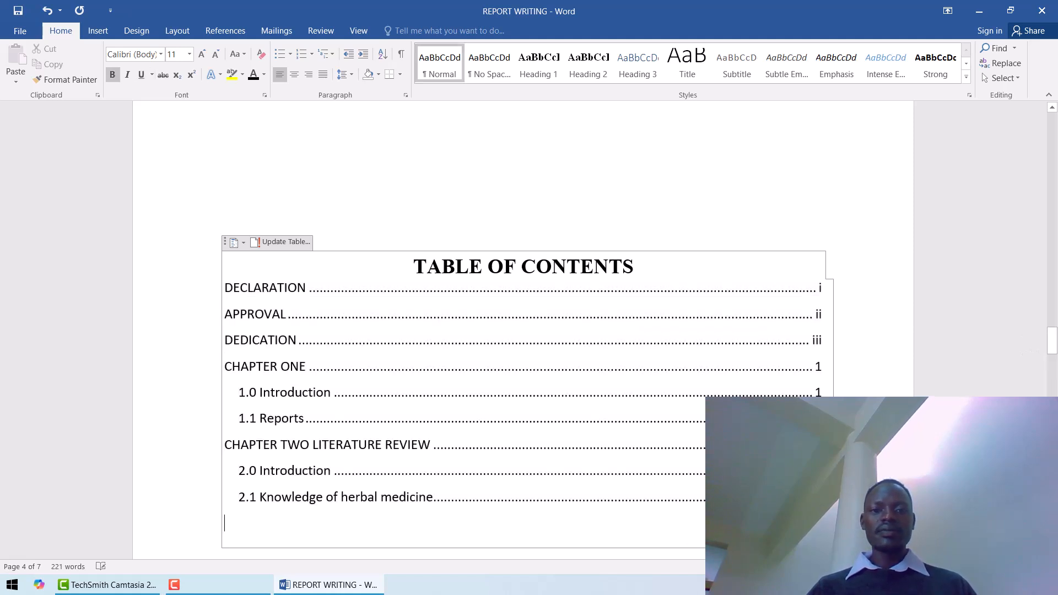